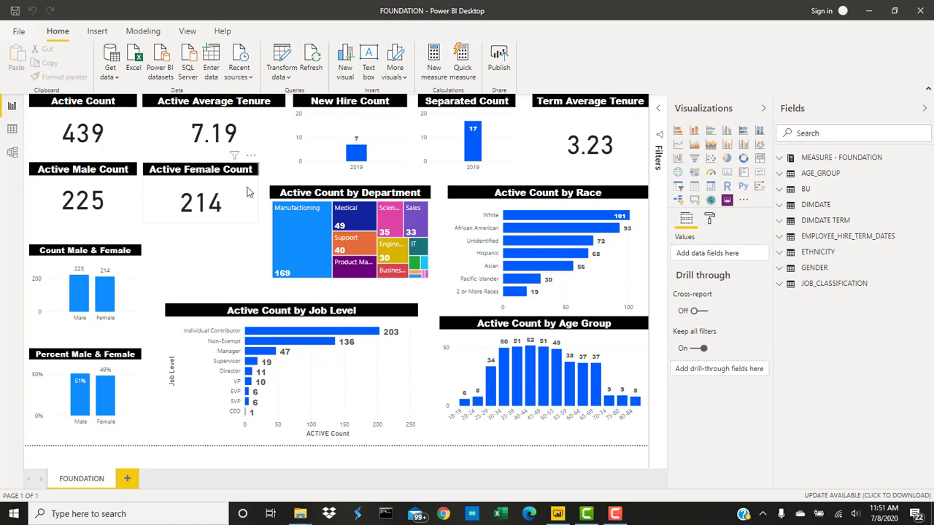
- Cross-filter the dashboard by the Manufacturing and Medical departments in the treemap, and clear the selection
click(304, 228)
click(304, 229)
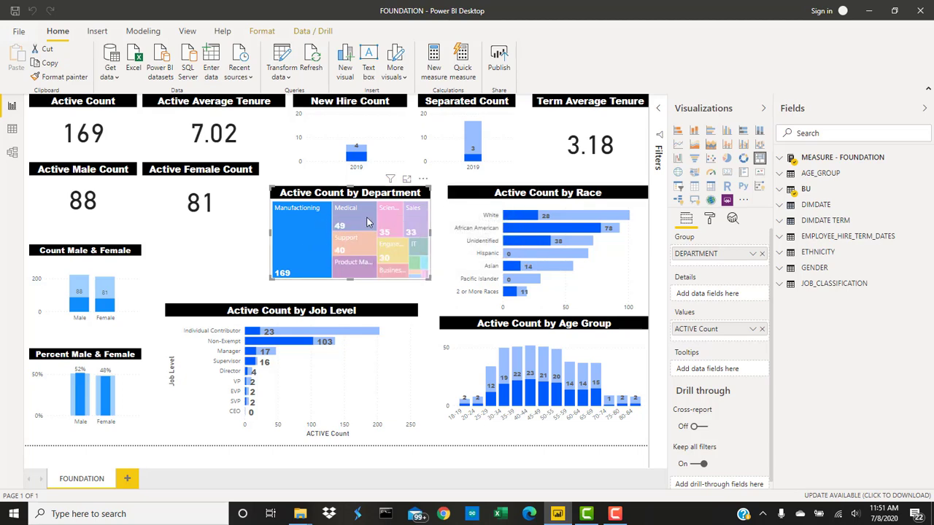
click(362, 224)
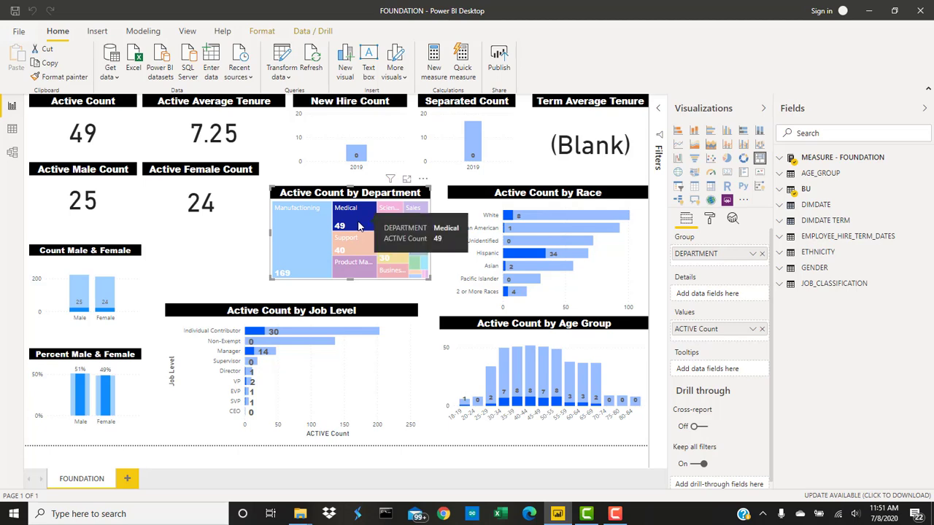
click(359, 227)
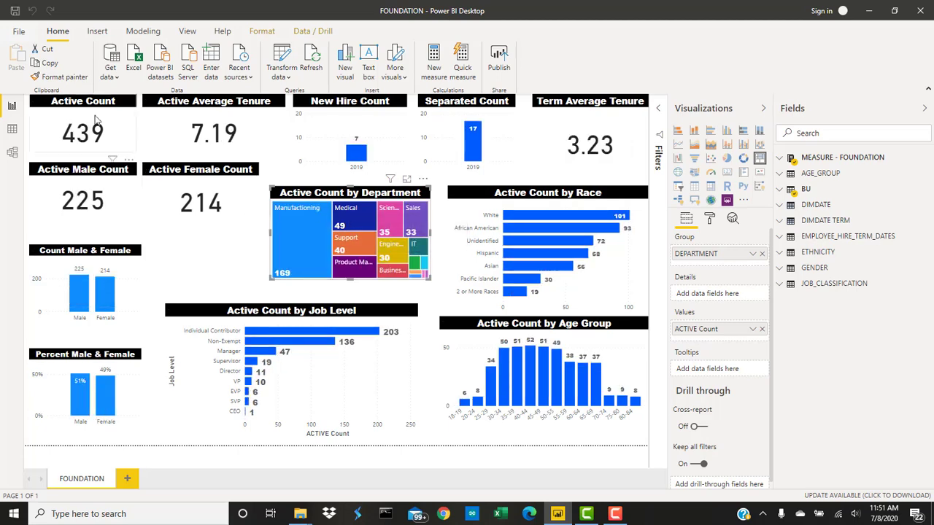
- Create a new blank report and start importing data from an Excel workbook
click(19, 31)
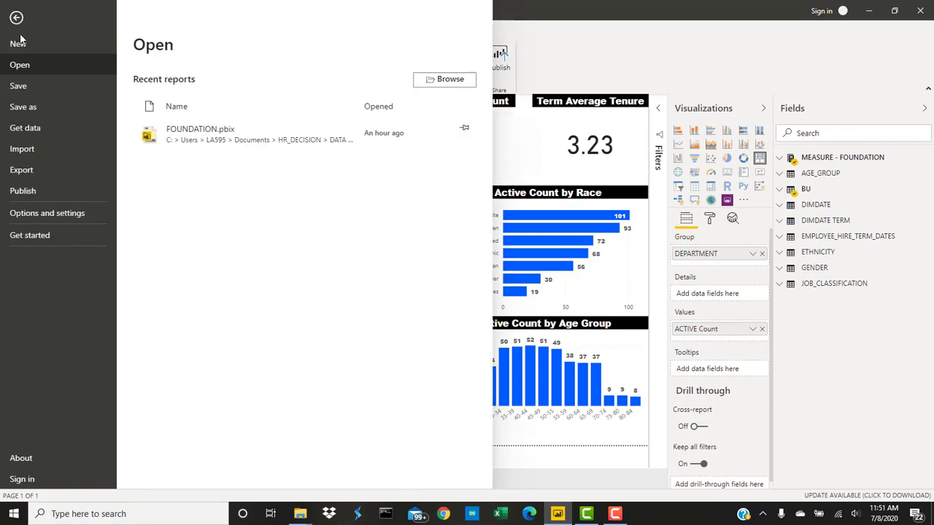
click(19, 42)
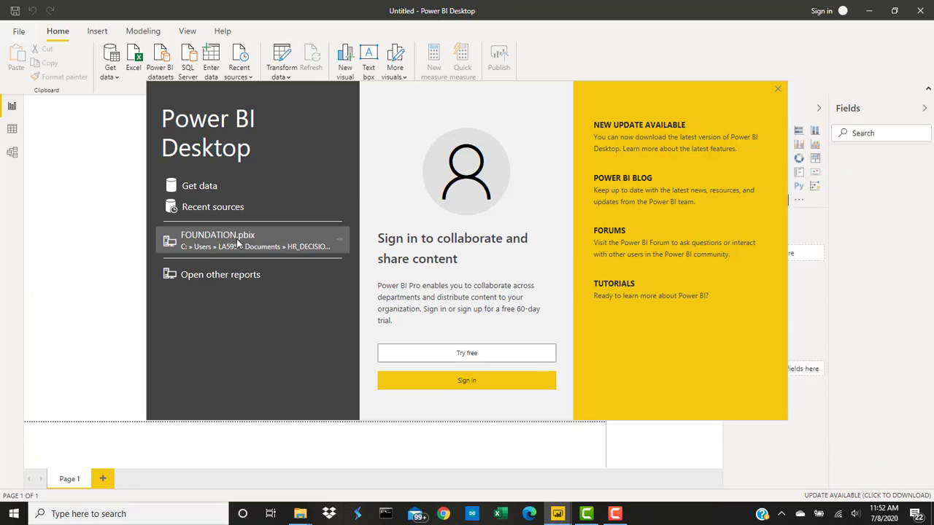
click(210, 190)
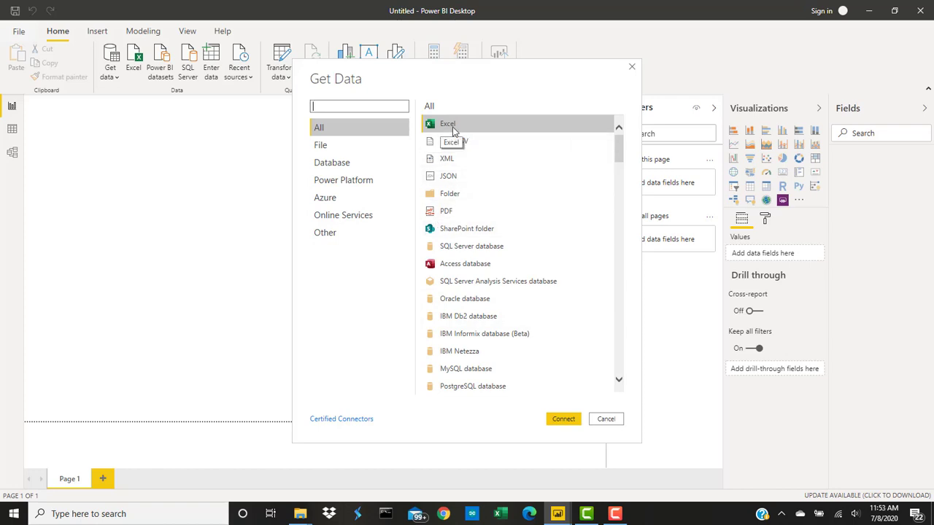
click(563, 420)
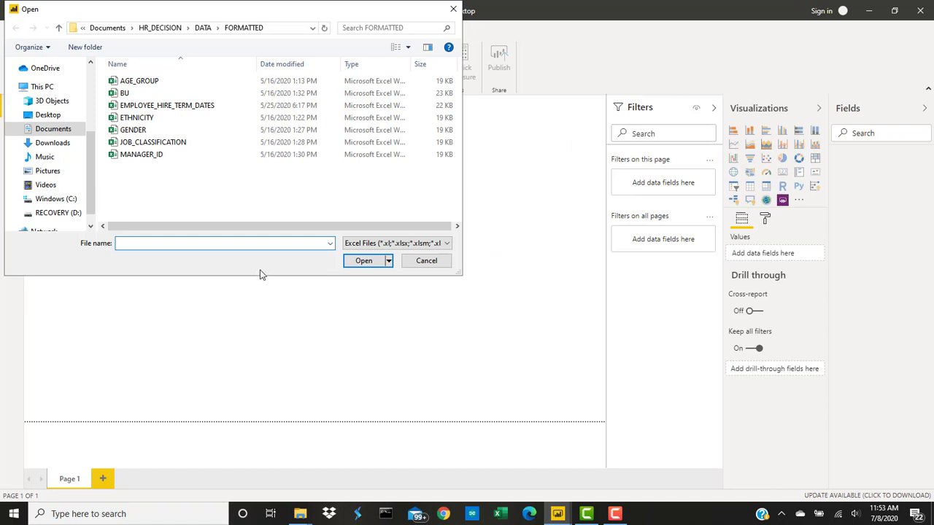
- Load the EMPLOYEE_HIRE_TERM_DATES sheet from the EMPLOYEE_HIRE_TERM_DATES workbook in the DATA > FOUNDATIONAL_FORMATTED folder
click(205, 30)
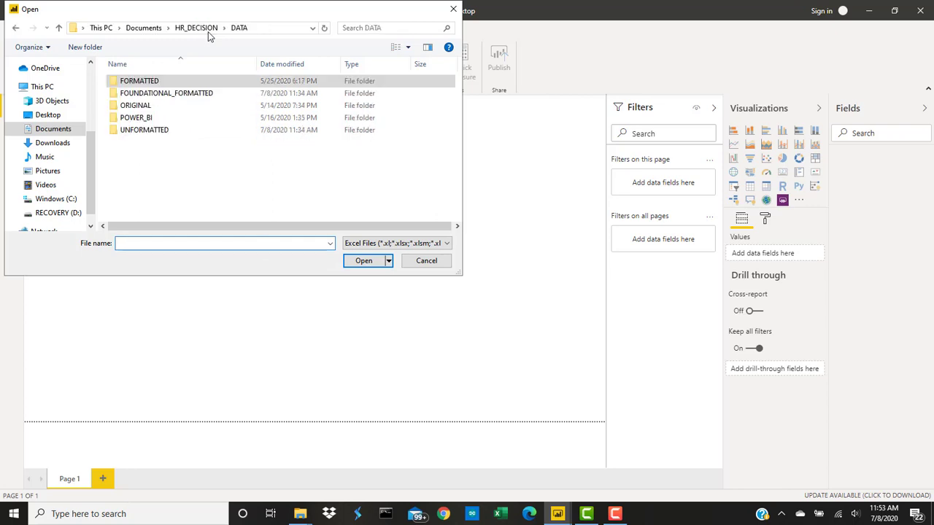
double_click(165, 98)
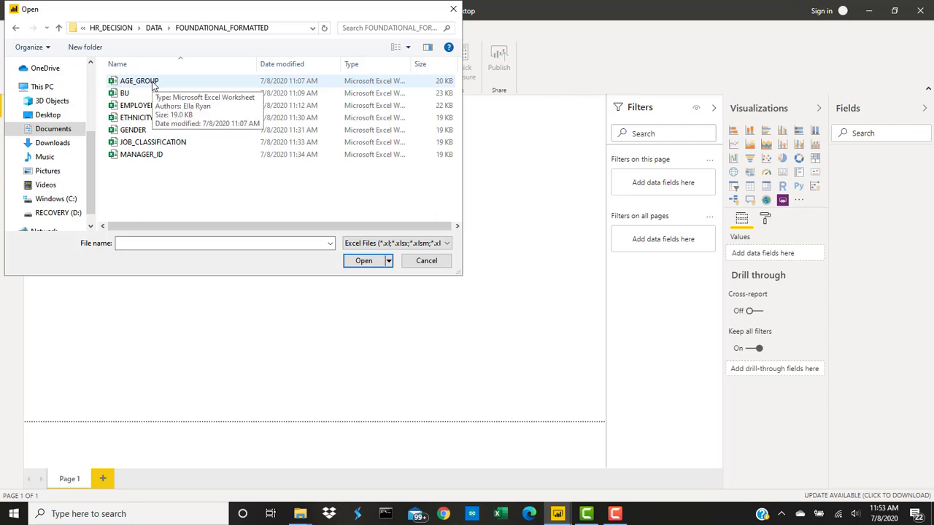
click(187, 108)
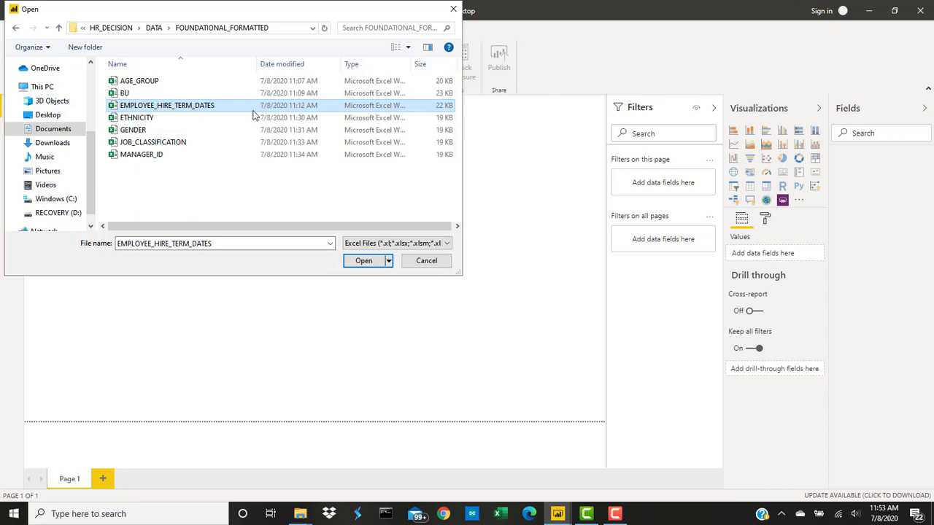
click(374, 265)
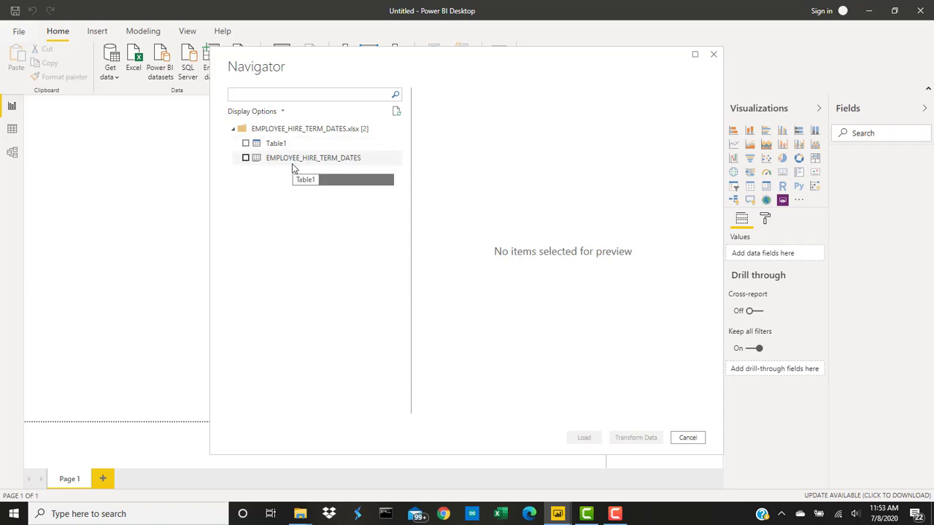
click(246, 159)
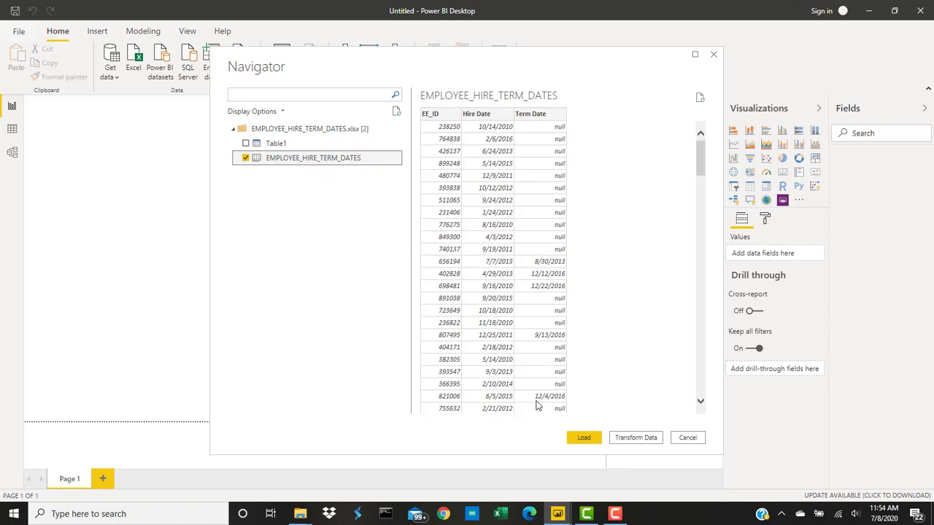
click(583, 441)
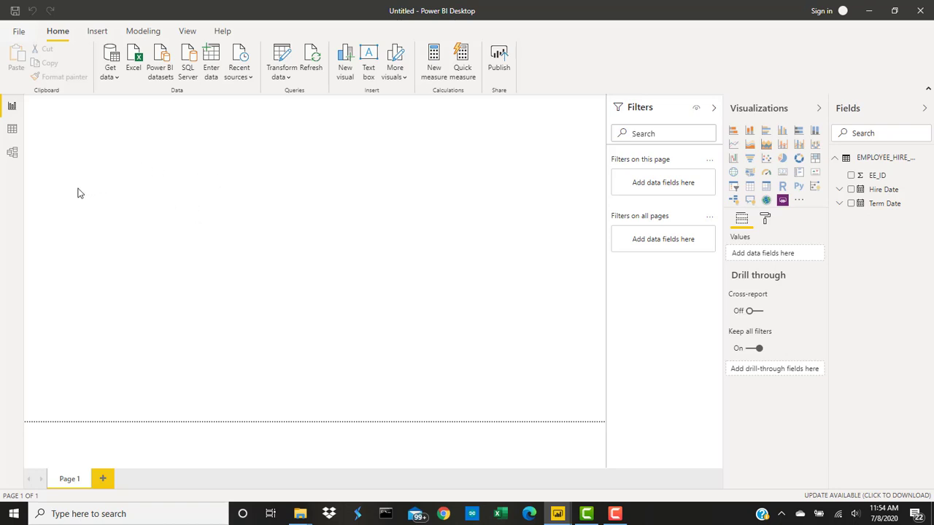
- In the model diagram, move the EMPLOYEE_HIRE_TERM_DATES table toward the centre and enlarge it to show its full name
click(12, 155)
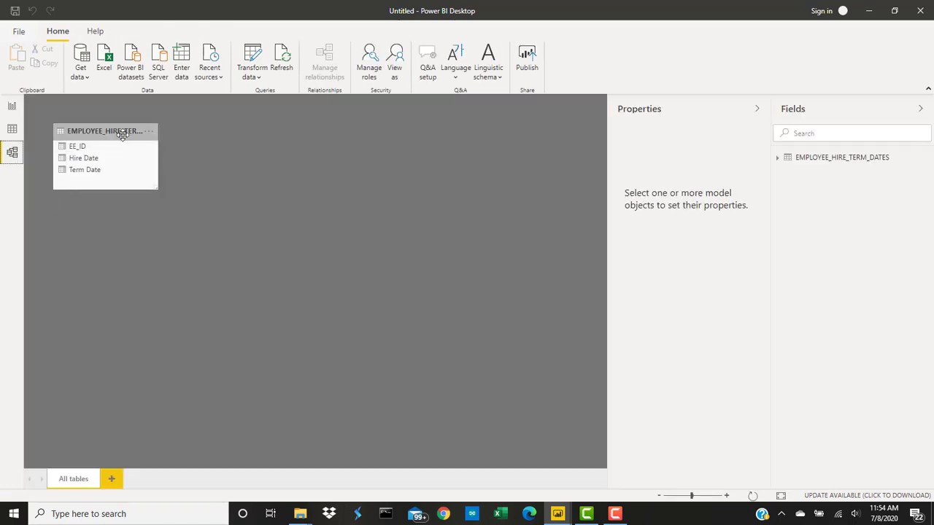
drag(119, 132, 307, 223)
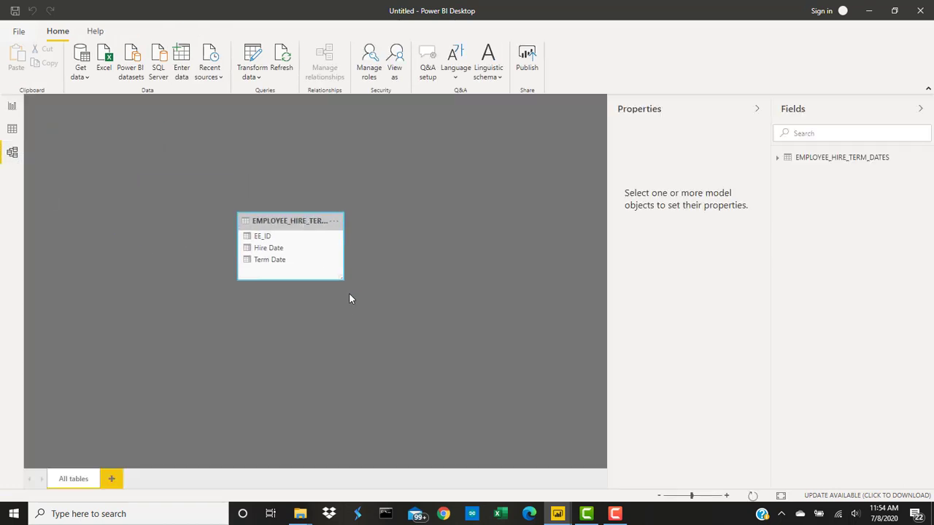
drag(339, 278, 414, 304)
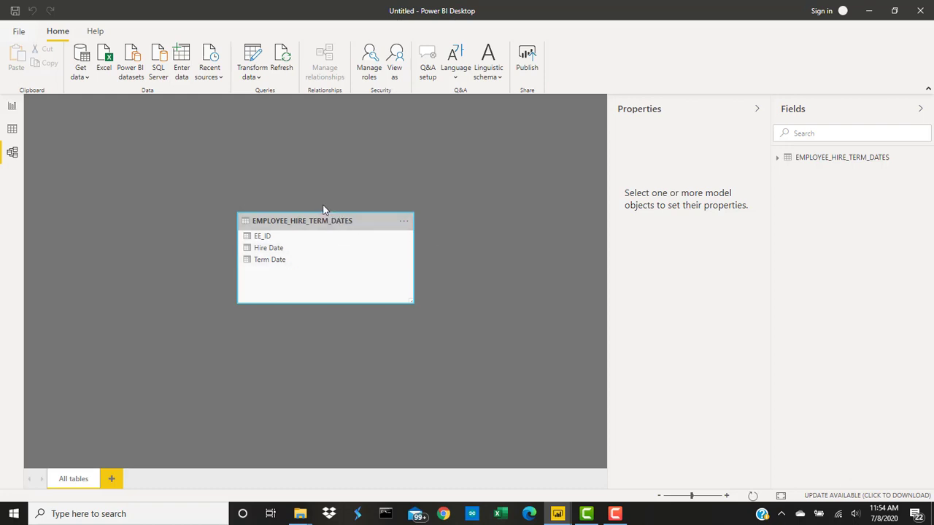
- Return to the report view and save the report as Foundational Headcount in the FOUNDATIONAL_FORMATTED folder
click(11, 106)
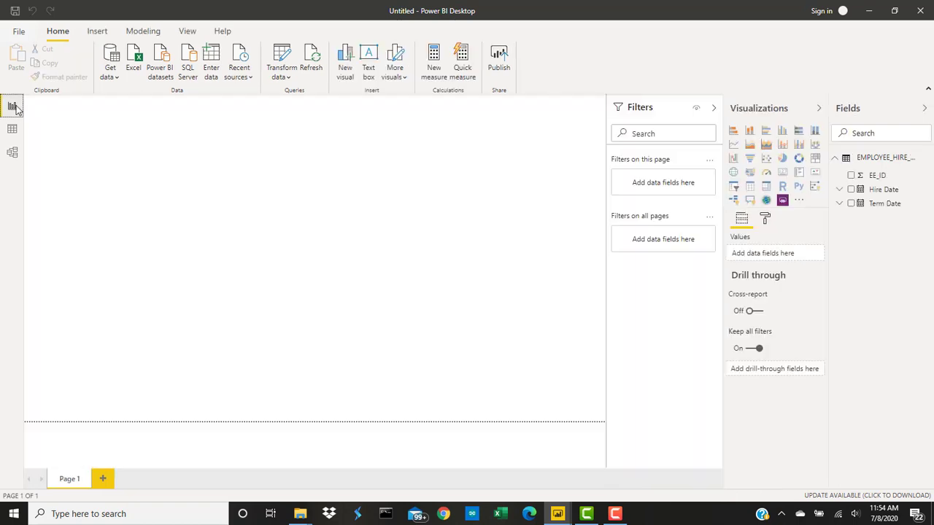
click(19, 32)
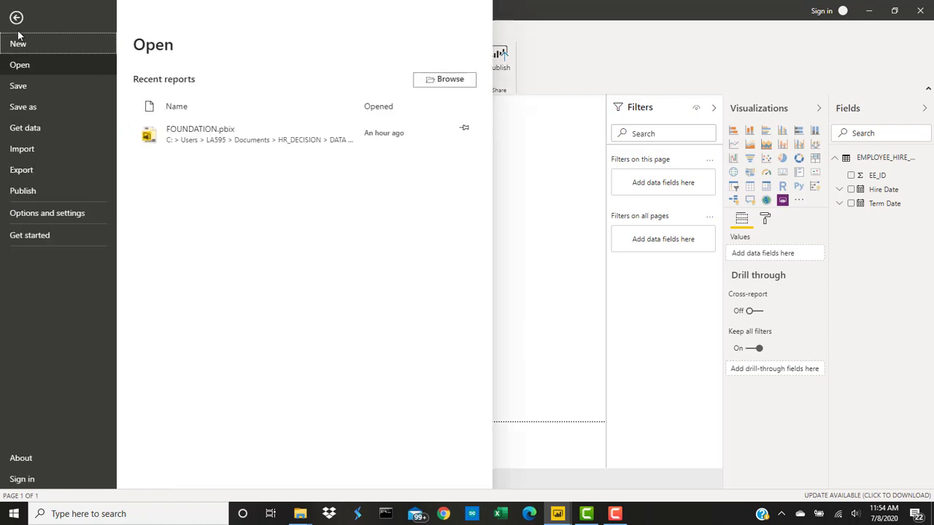
click(24, 110)
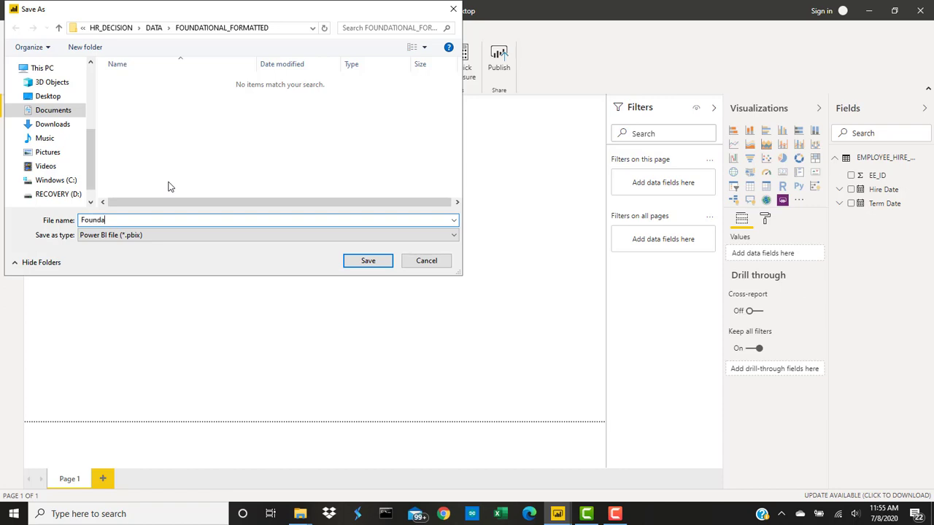
text(ipo)
click(368, 263)
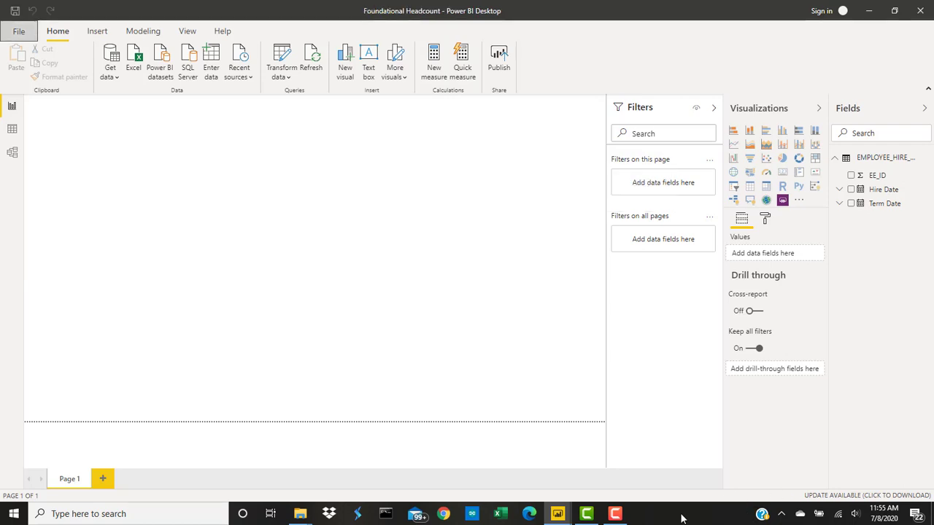
click(615, 514)
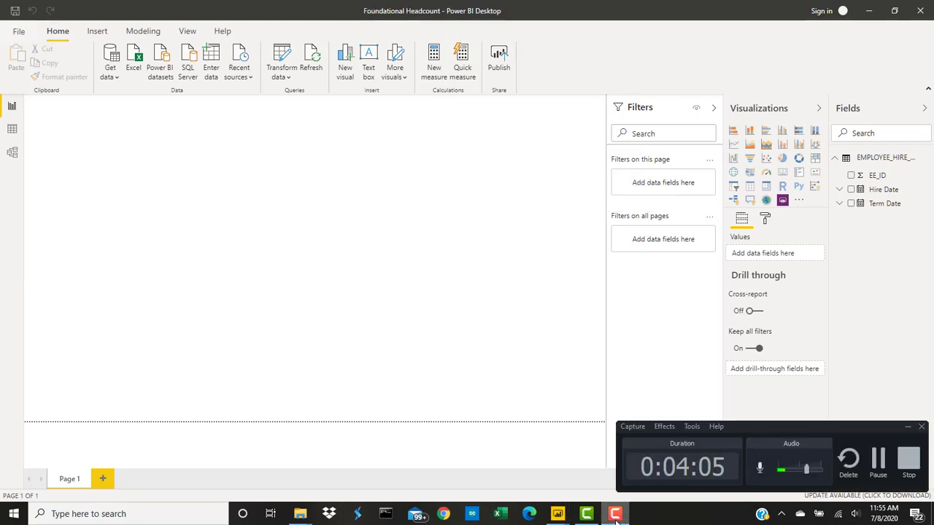
click(878, 457)
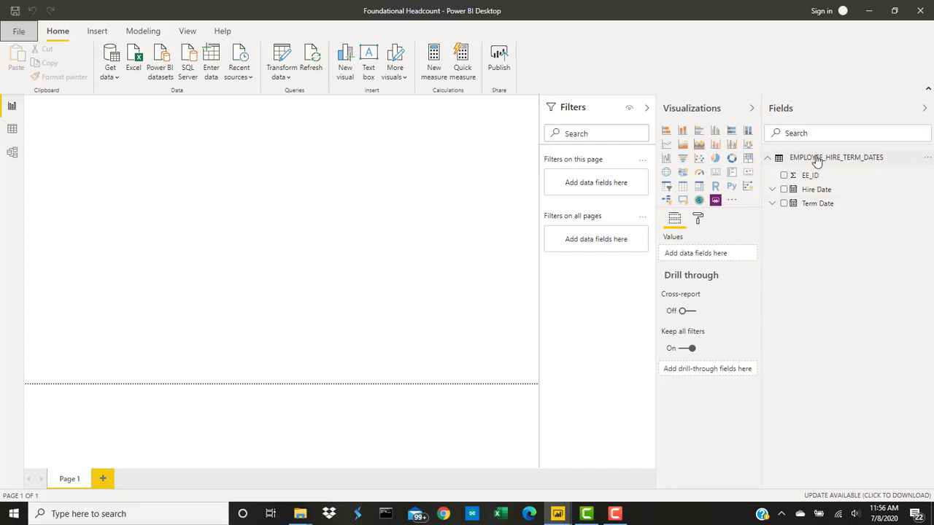
click(616, 514)
click(876, 459)
- Create a calculated table with the formula DIMDATE = CALENDARAUTO()
click(97, 30)
click(143, 30)
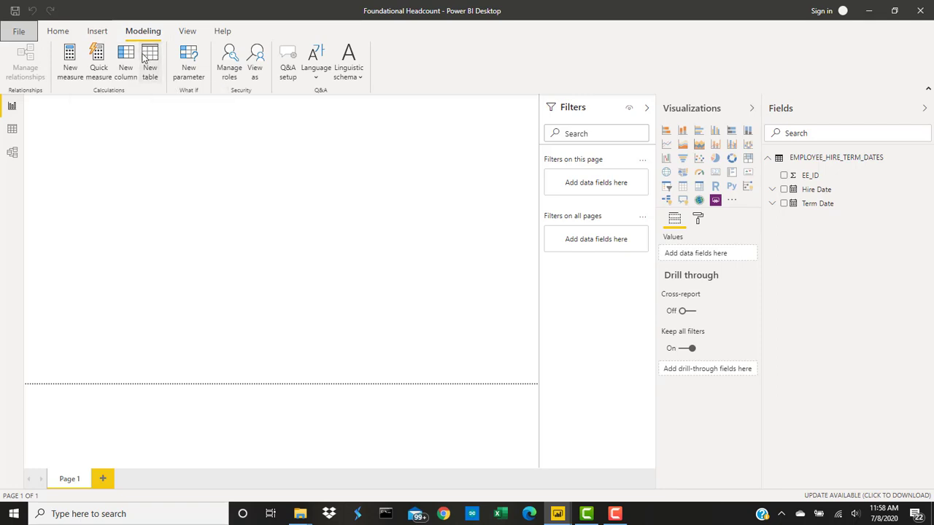
click(148, 62)
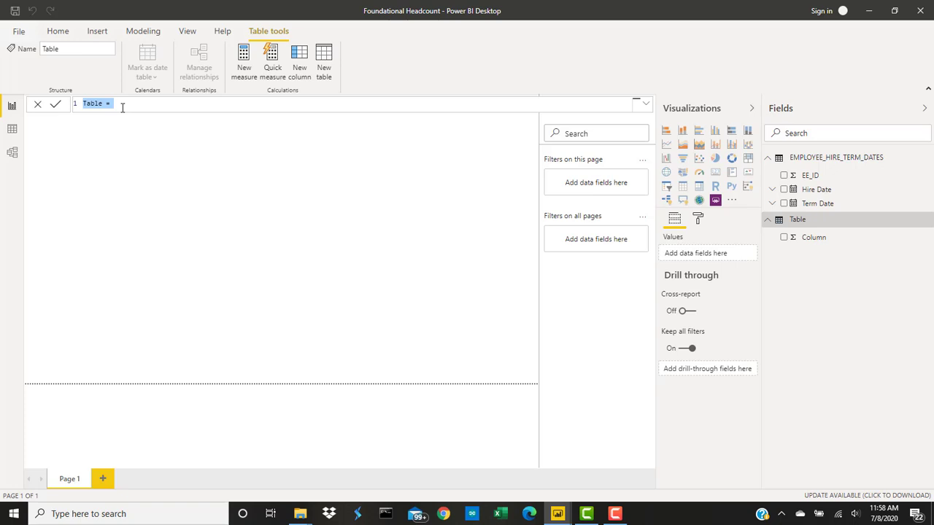
drag(102, 107, 73, 109)
text(DIMDATE)
click(127, 102)
text(CA)
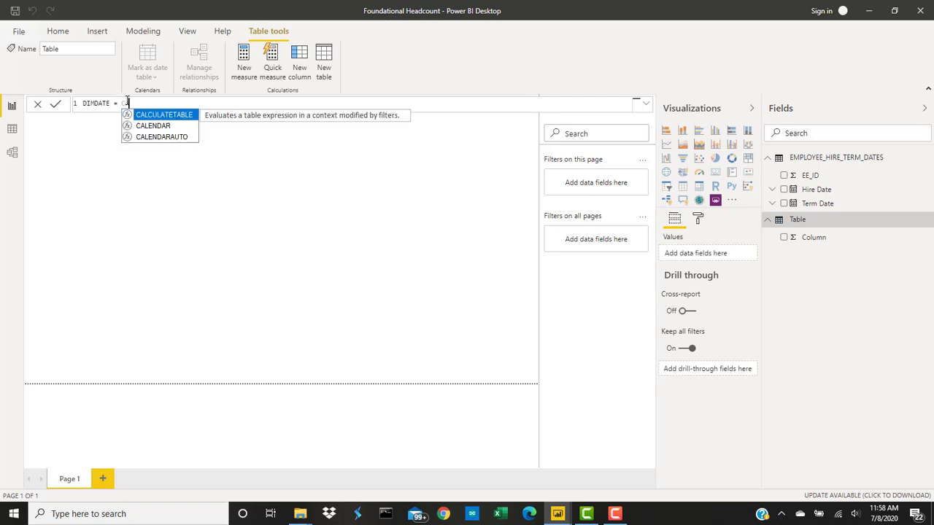
click(161, 138)
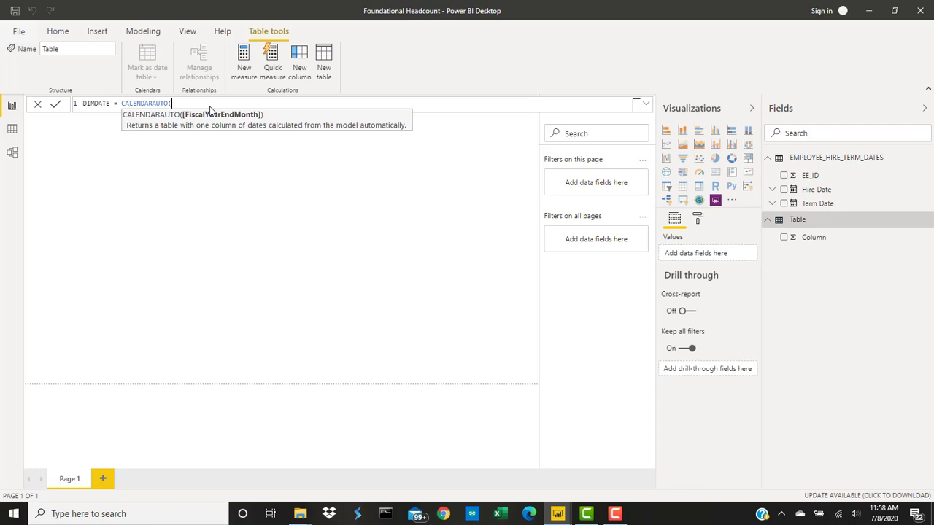
text())
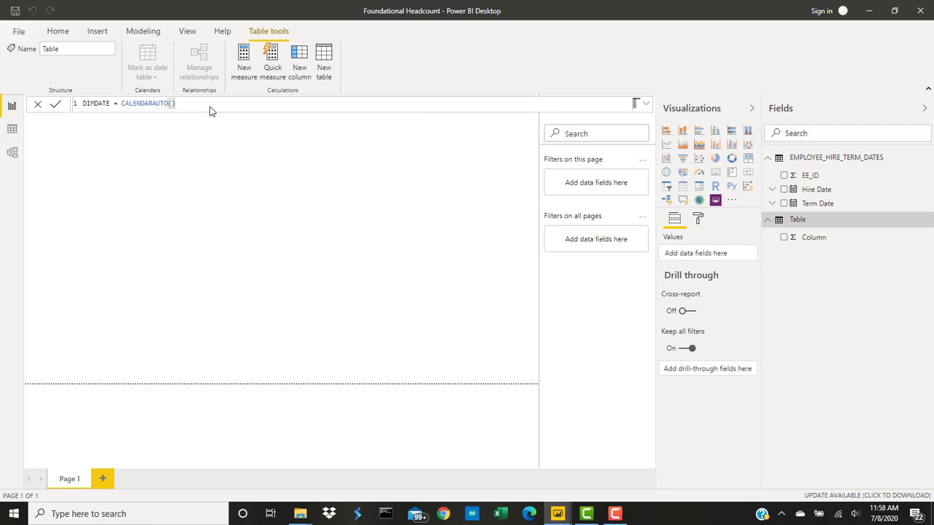
key(Return)
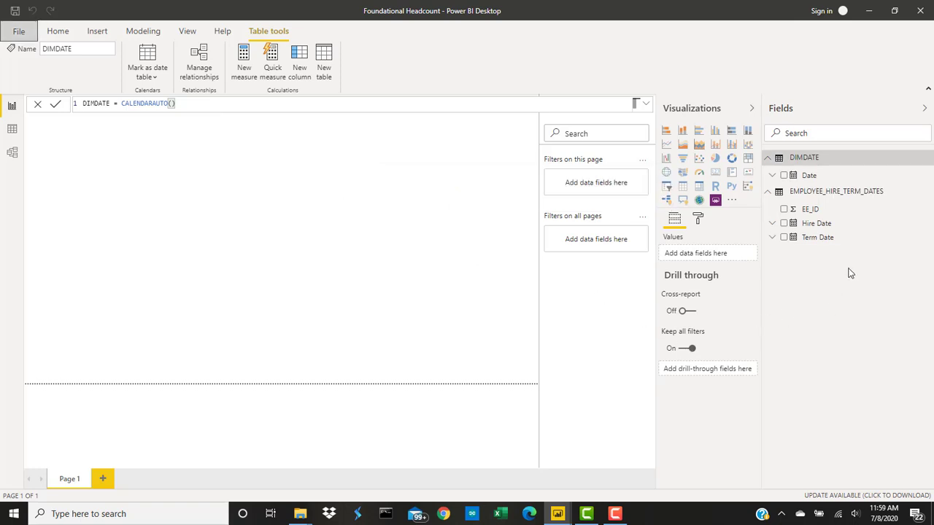
- Examine the Date column of the DIMDATE table in the data view, reading down its rows of dates
click(809, 176)
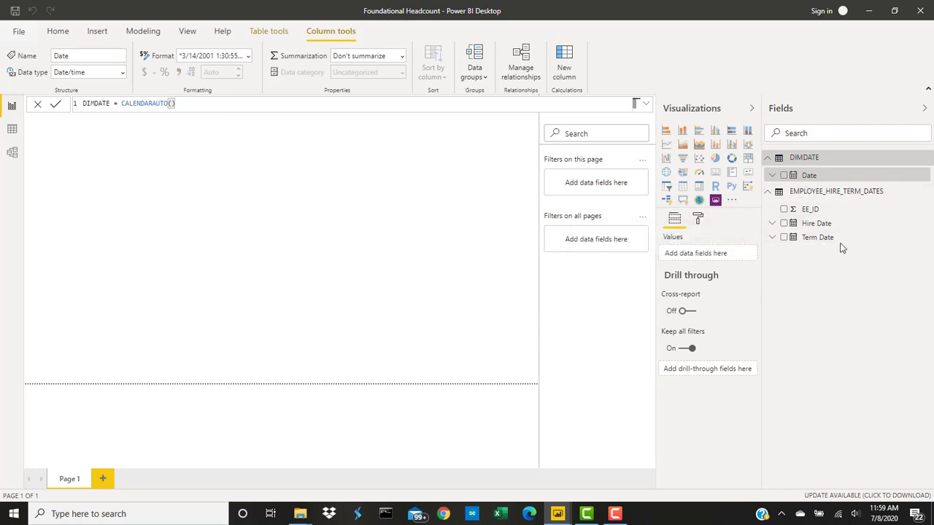
click(13, 131)
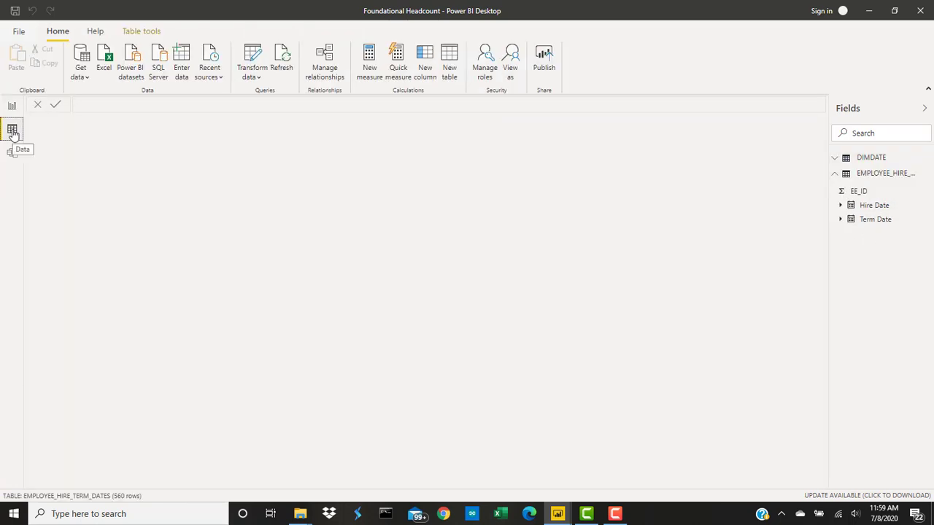
click(856, 157)
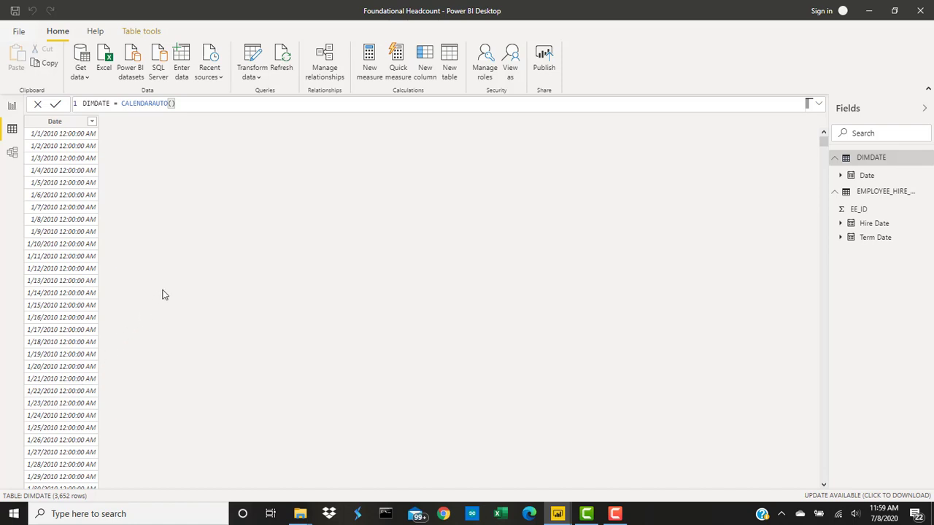
scroll(163, 294, down, 5)
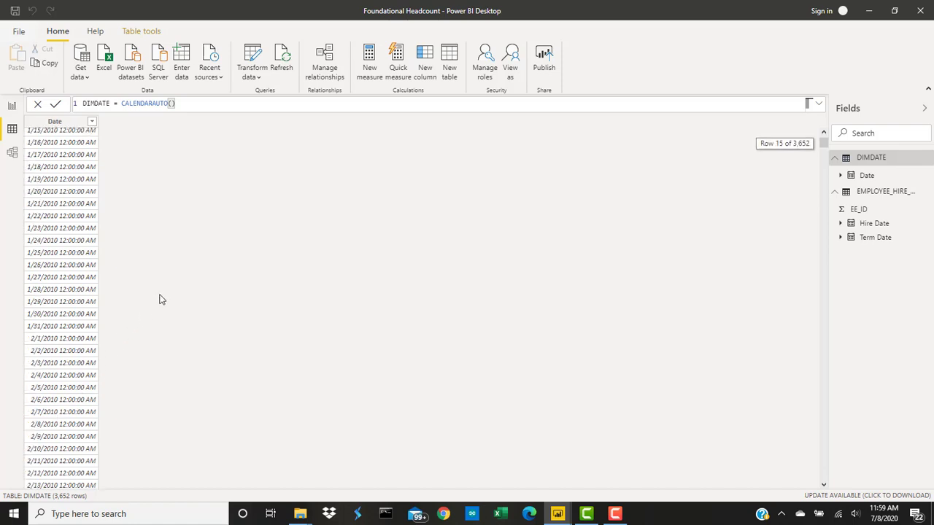
scroll(161, 300, down, 2)
scroll(161, 300, down, 3)
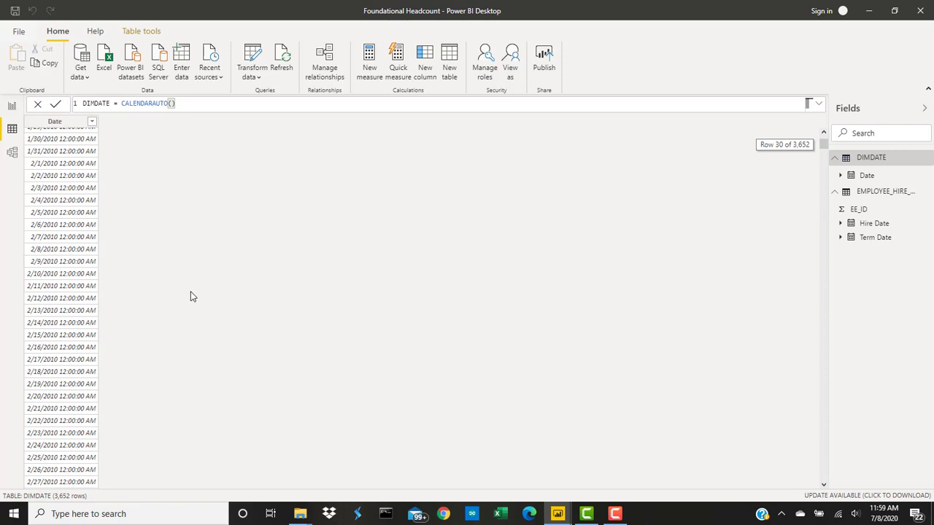
scroll(191, 296, down, 4)
scroll(175, 299, down, 14)
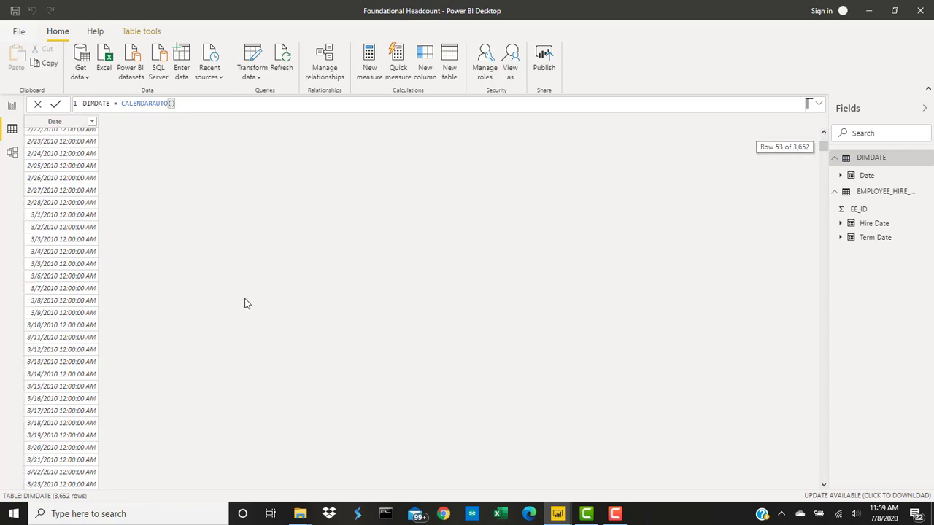
scroll(160, 313, down, 20)
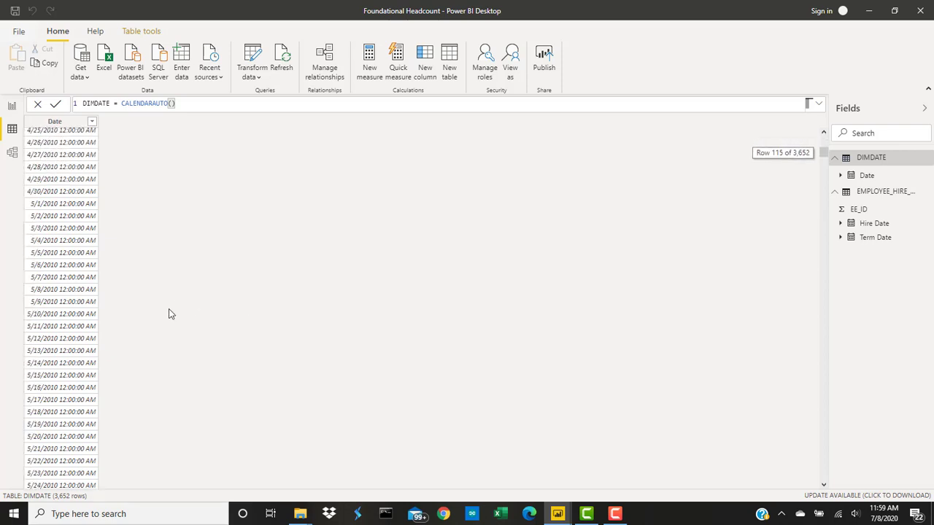
- Read on through the 2010 dates in the DIMDATE table and return to its first row
scroll(165, 319, down, 16)
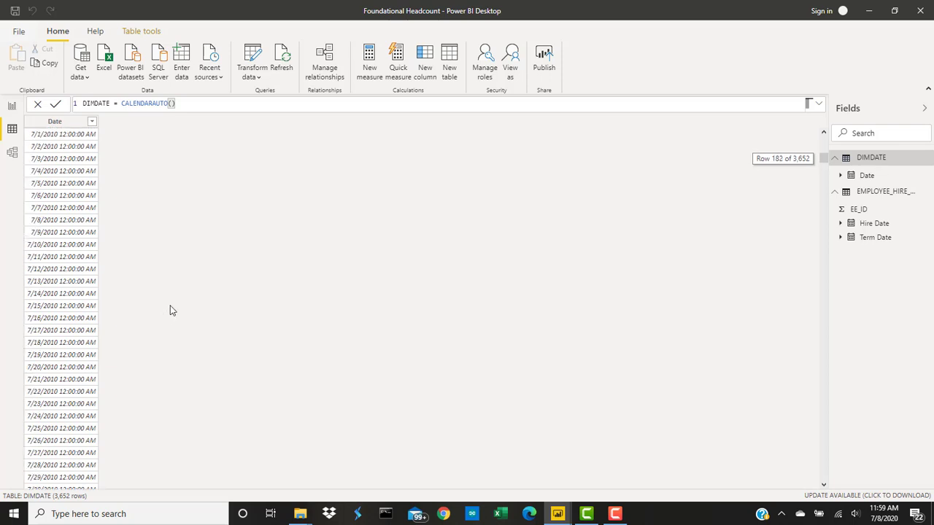
scroll(175, 306, down, 19)
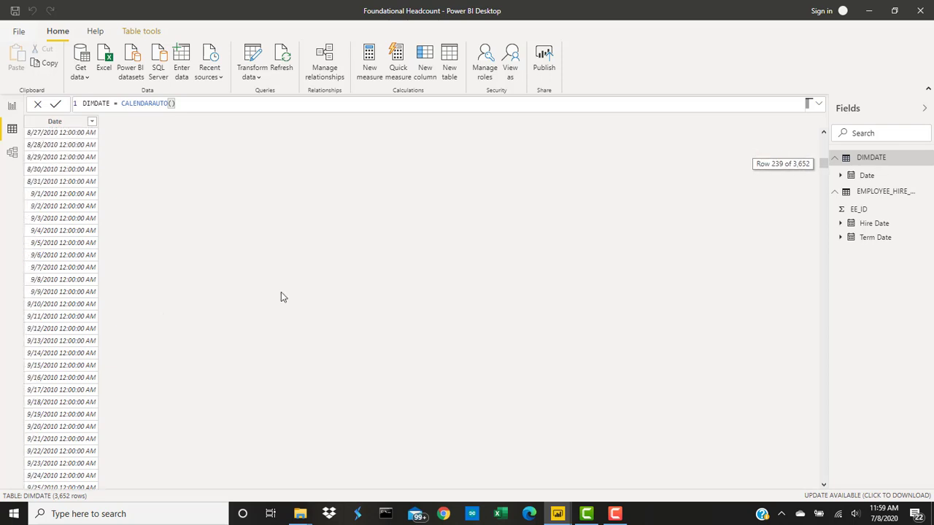
scroll(197, 305, down, 14)
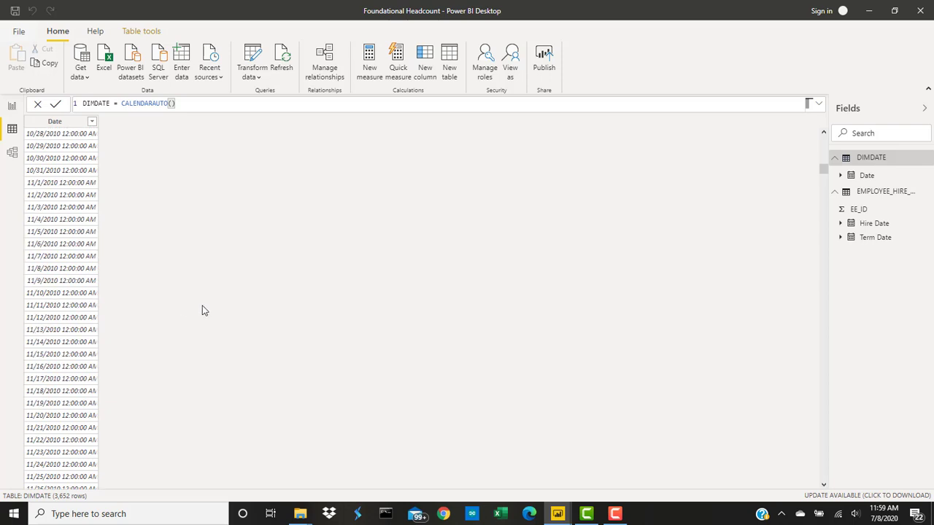
scroll(205, 311, up, 20)
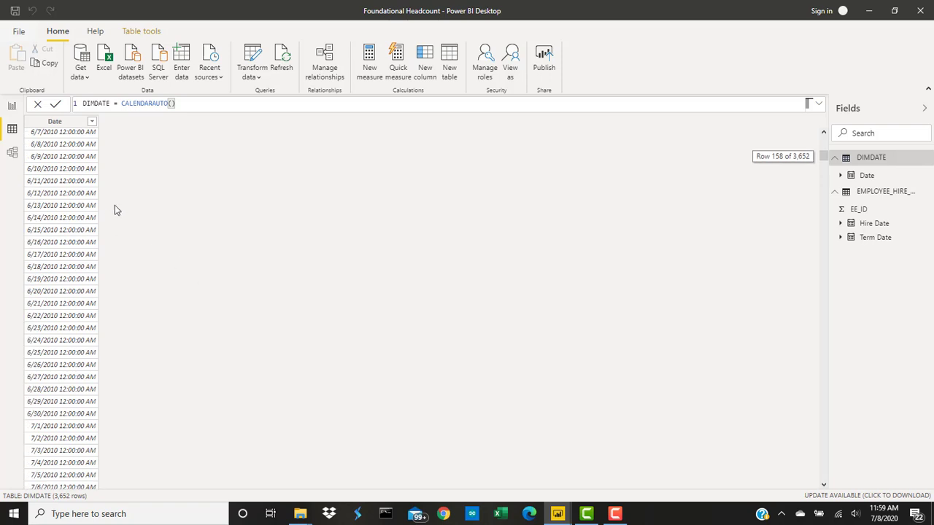
scroll(142, 219, up, 16)
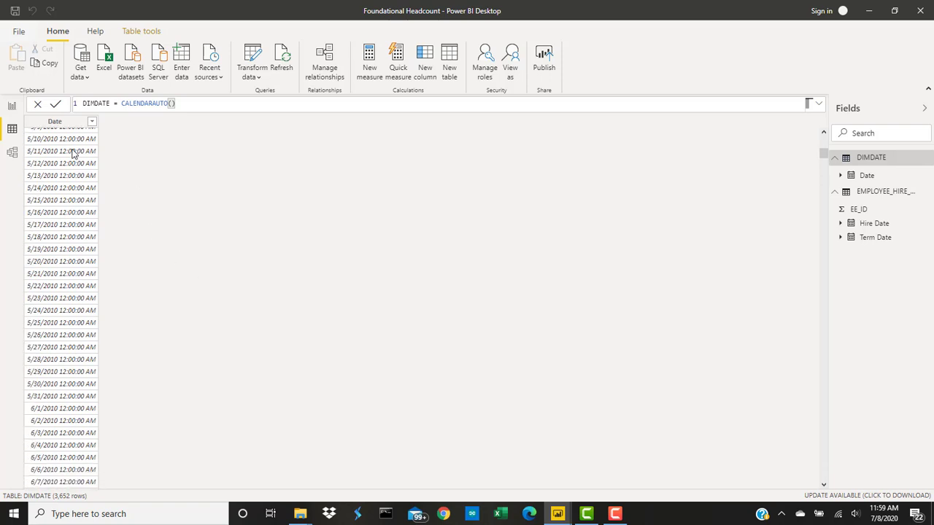
scroll(100, 151, up, 20)
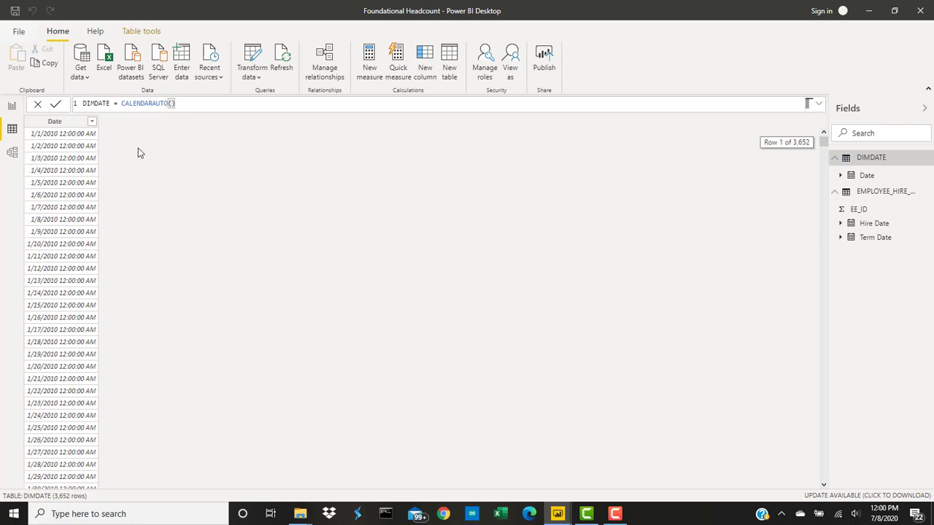
- View the EMPLOYEE_HIRE_TERM_DATES rows in the data view, widen the field list to show full table names, and reselect DIMDATE
click(11, 108)
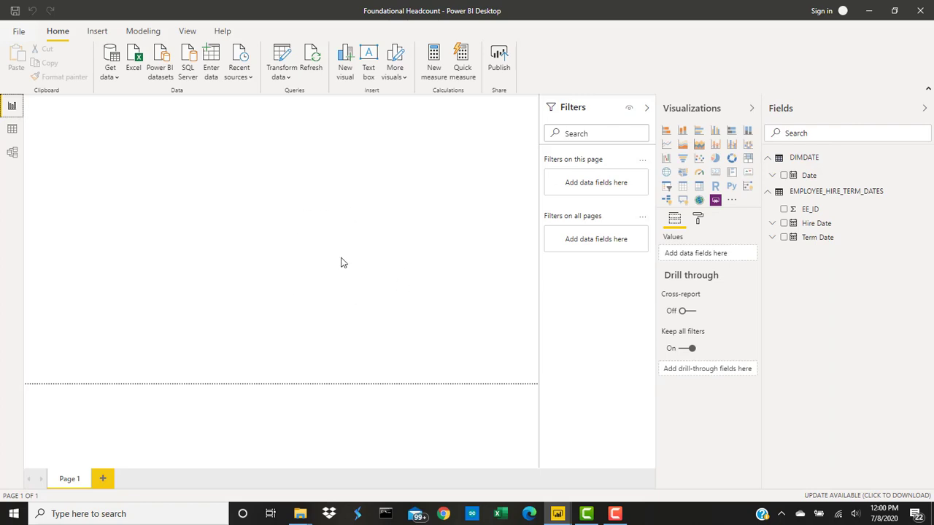
click(12, 131)
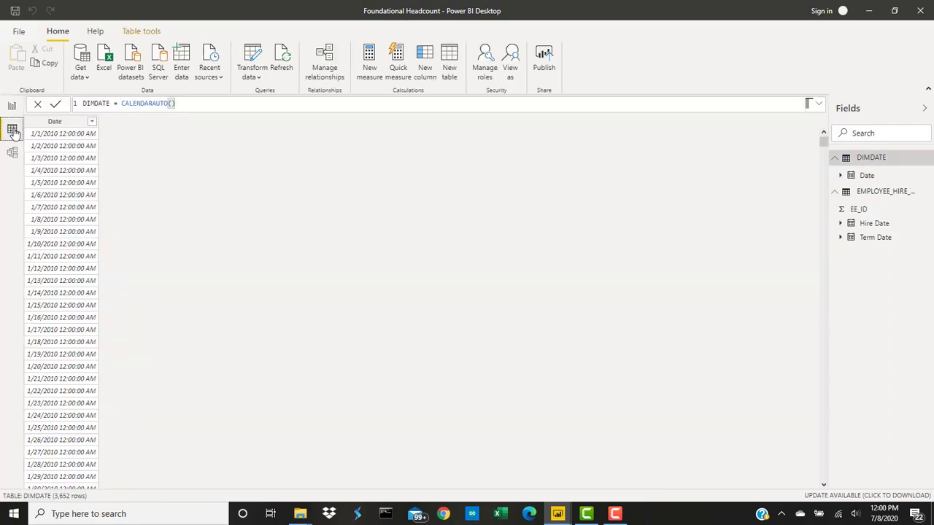
click(872, 160)
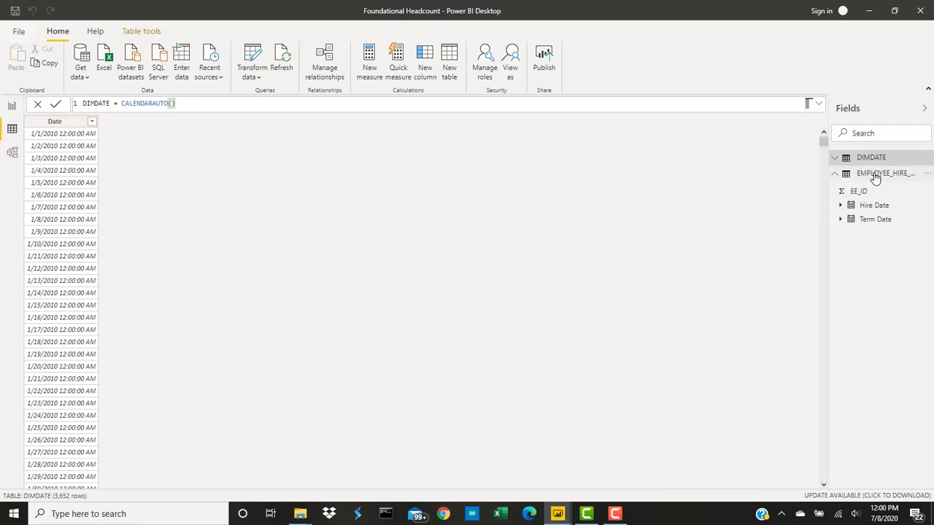
click(875, 175)
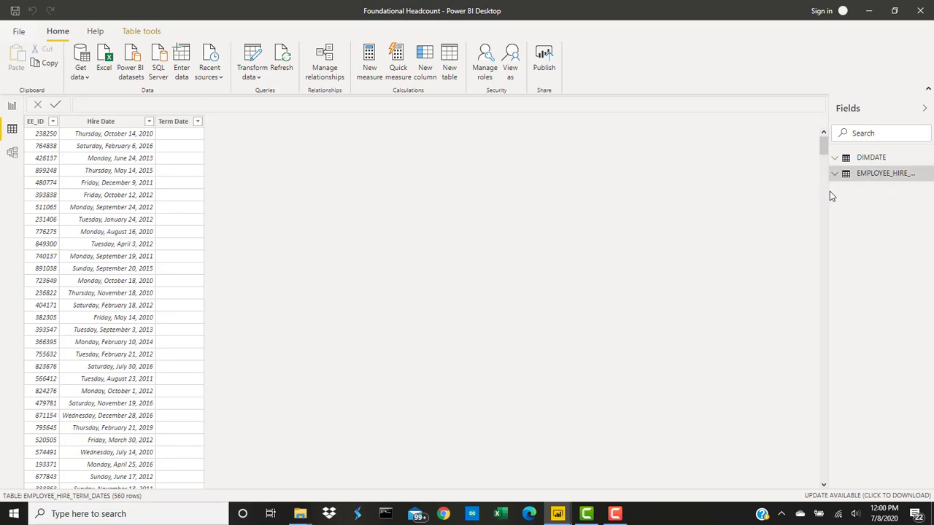
drag(830, 192, 793, 189)
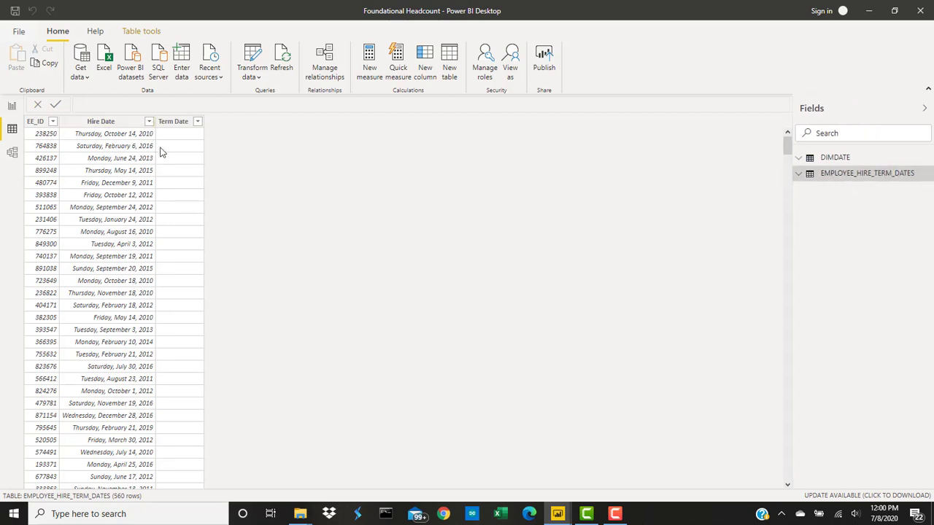
click(846, 159)
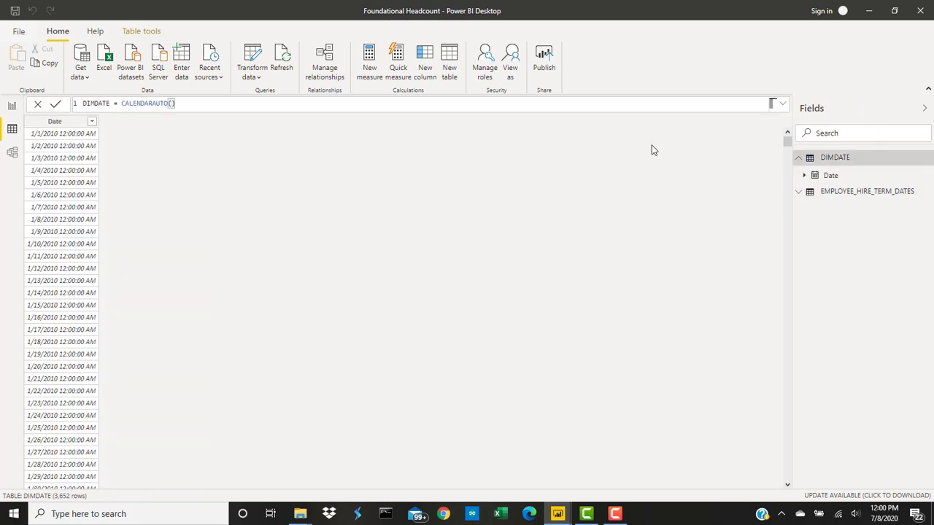
- In the model diagram, move the DIMDATE table level with and beside the EMPLOYEE_HIRE_TERM_DATES table
click(13, 155)
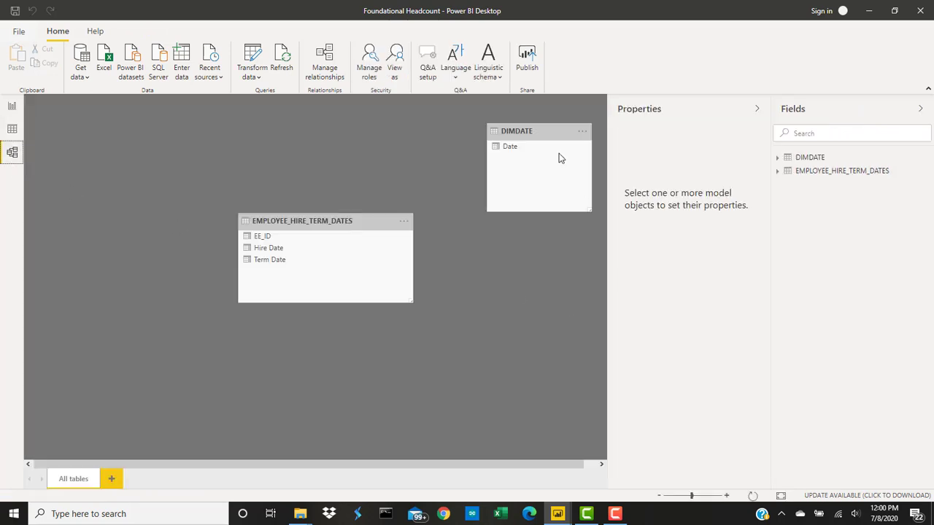
drag(546, 133, 513, 225)
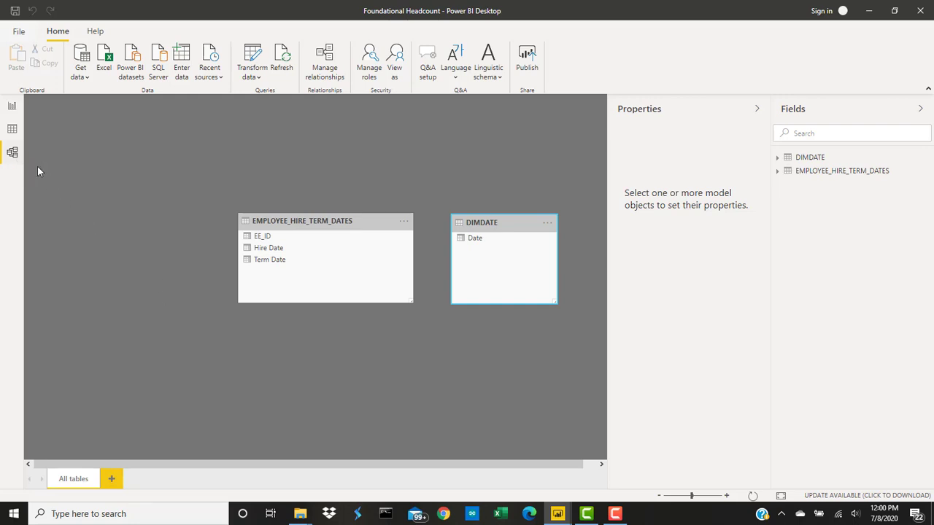
- In the data view, format the DIMDATE table's Date column as 03/14/2001 (mm/dd/yyyy)
click(13, 131)
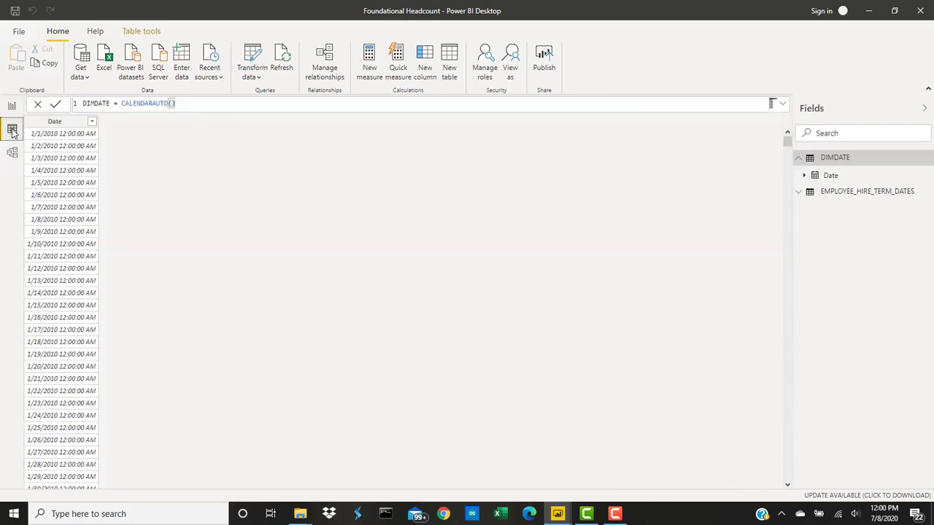
click(840, 162)
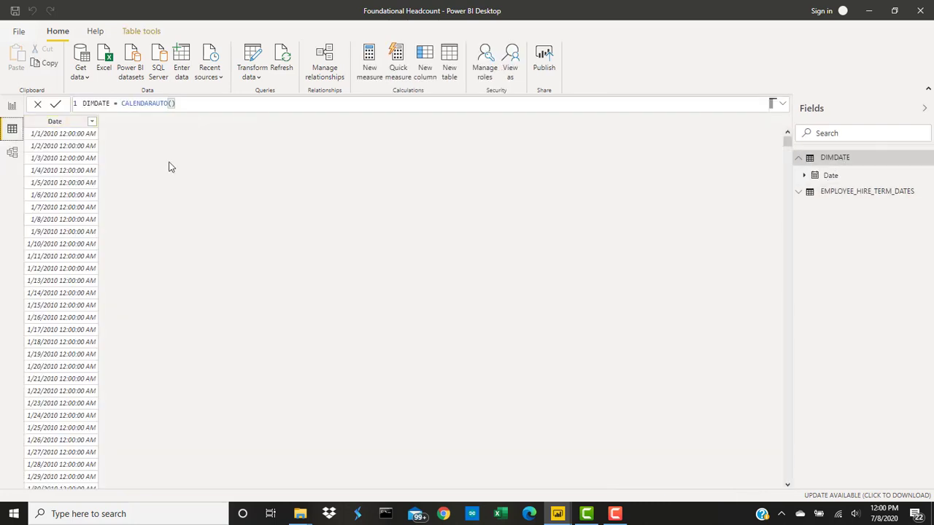
click(65, 125)
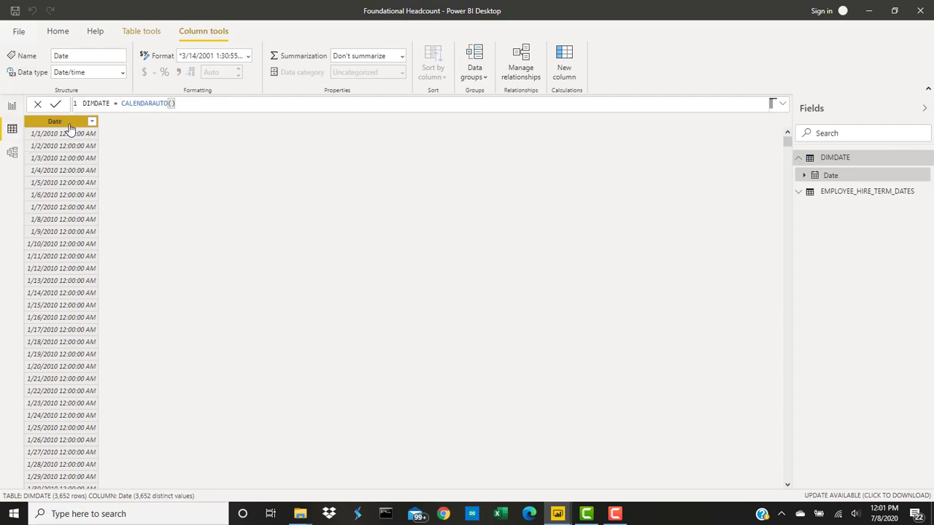
click(248, 60)
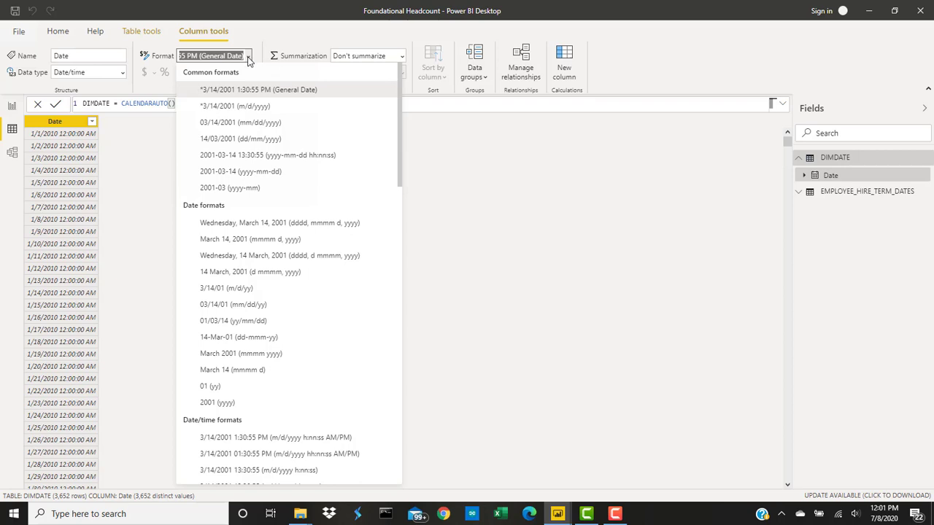
click(280, 125)
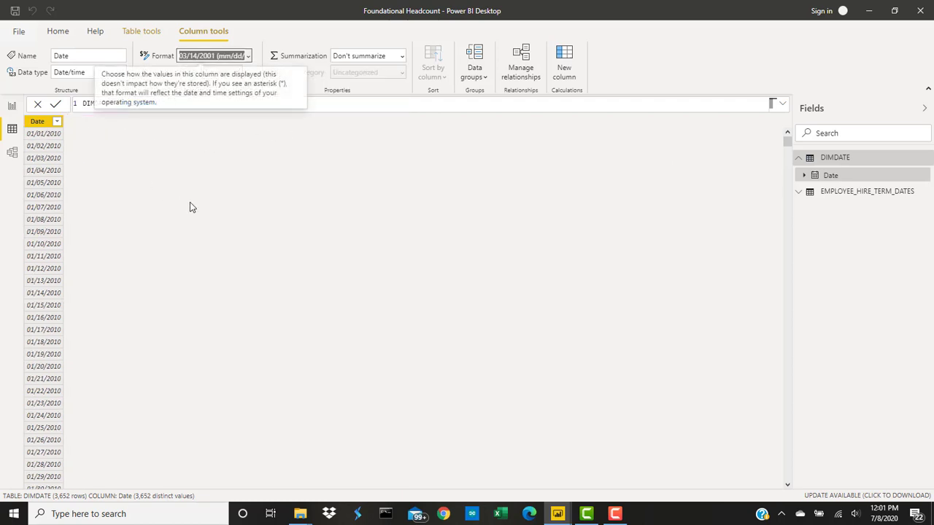
click(615, 516)
click(880, 464)
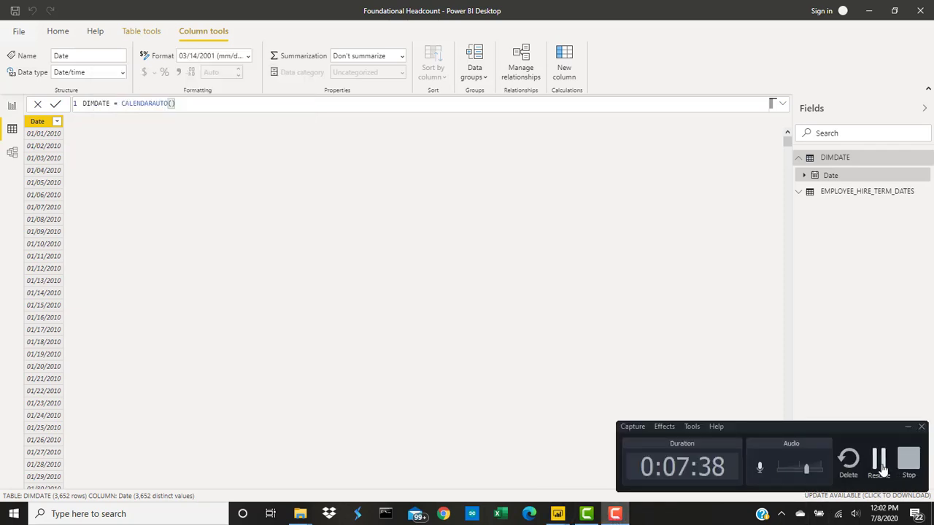
click(880, 467)
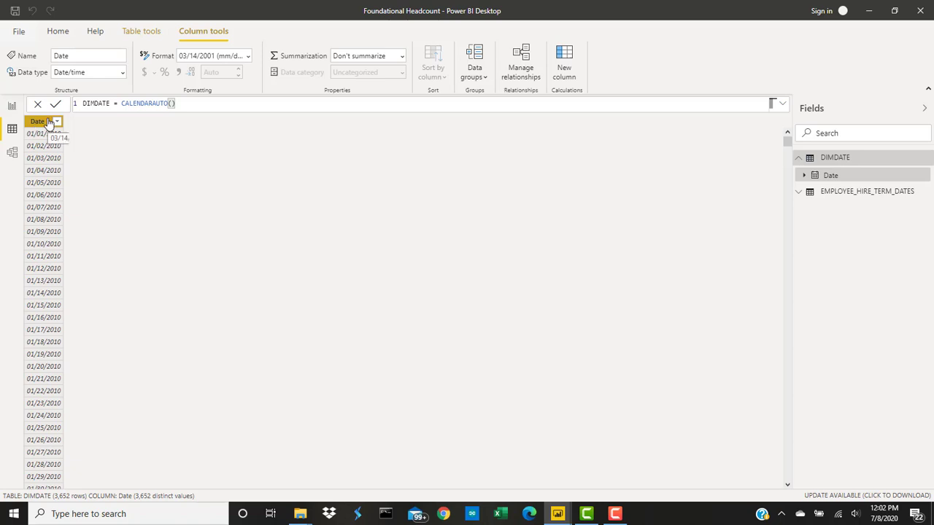
- Add a calculated column to the DIMDATE table with the formula YEAR = YEAR(DIMDATE[Date])
click(142, 32)
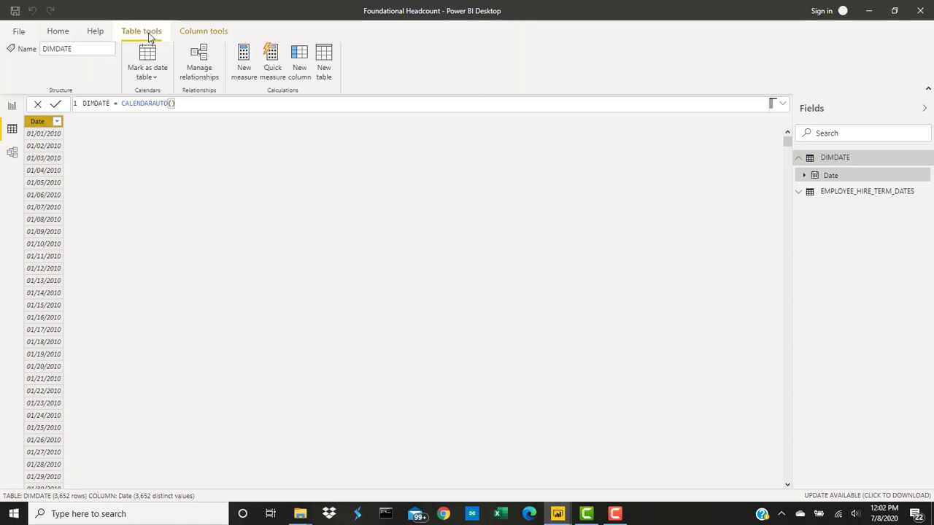
click(309, 81)
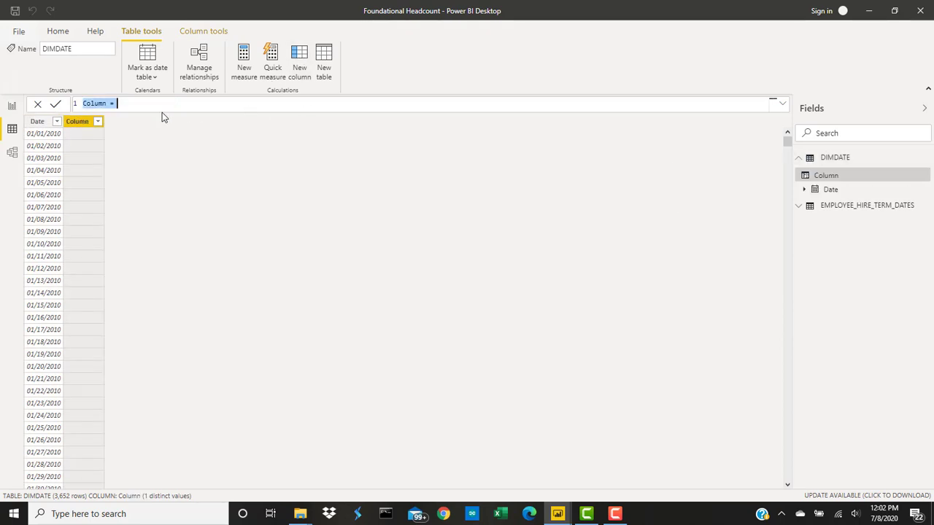
text(year)
key(BackSpace)
key(BackSpace)
key(BackSpace)
key(BackSpace)
text(YEAR = YEA)
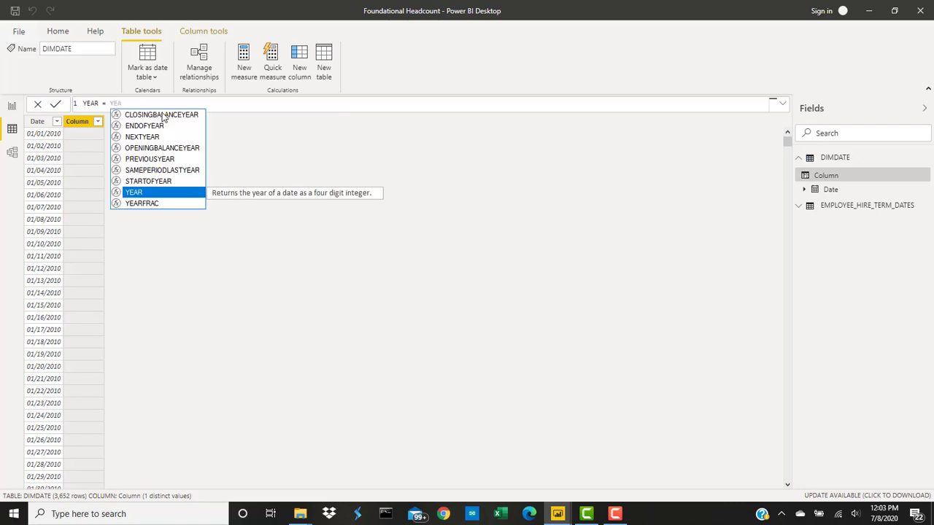
key(Tab)
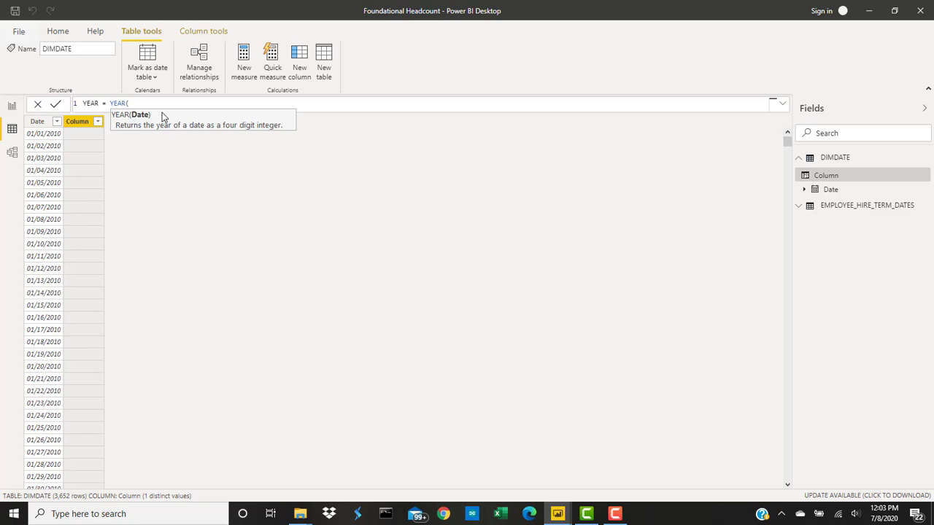
text(DI)
click(143, 138)
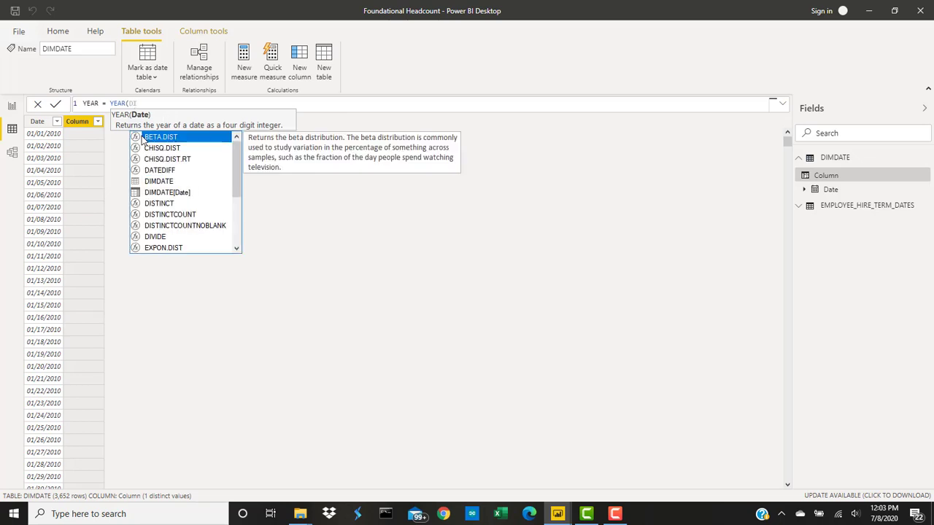
key(Down)
key(Down)
key(Down)
key(Down)
key(Down)
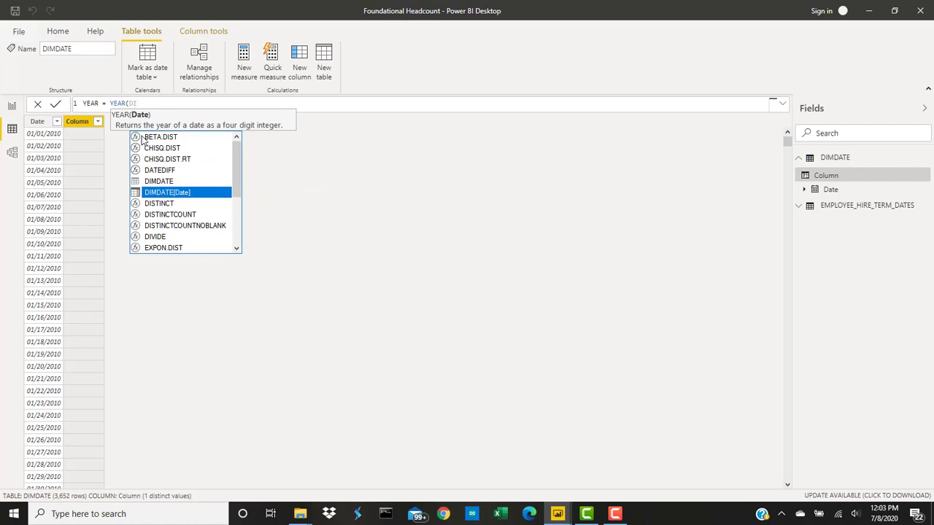
key(Tab)
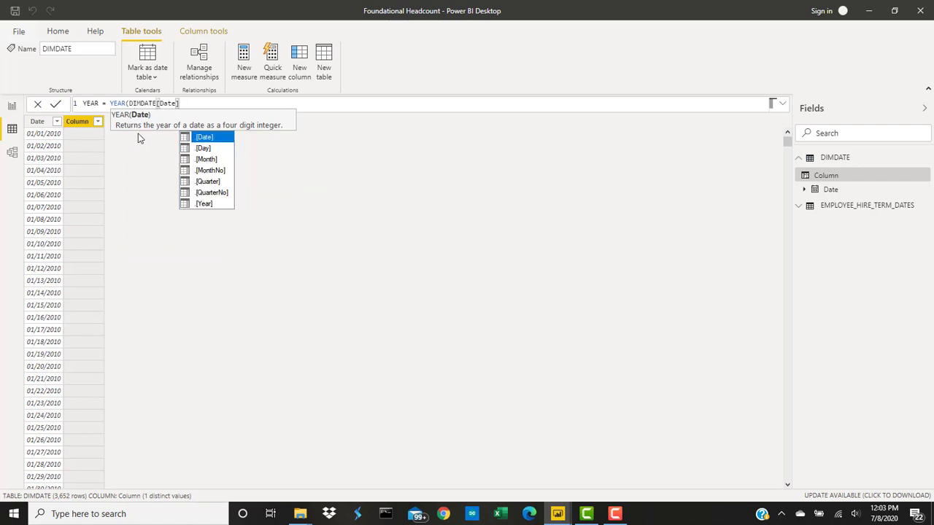
text())
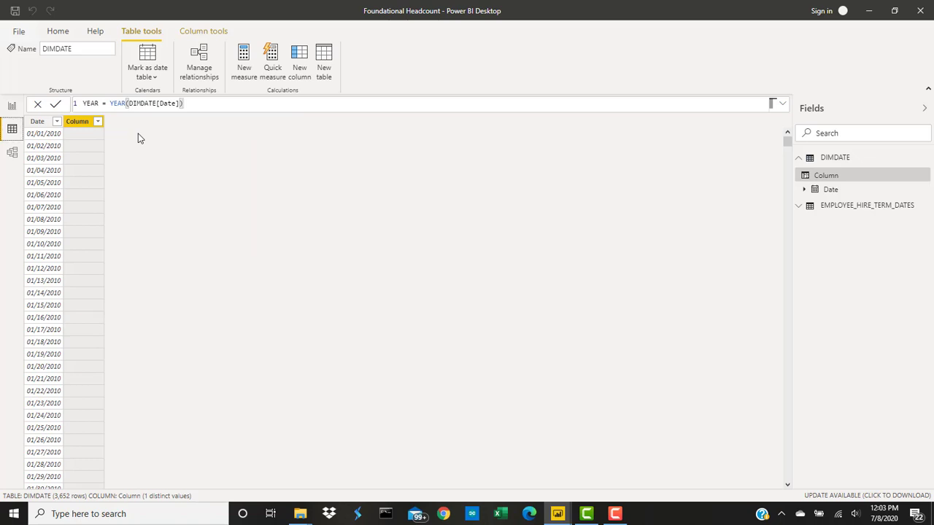
key(Return)
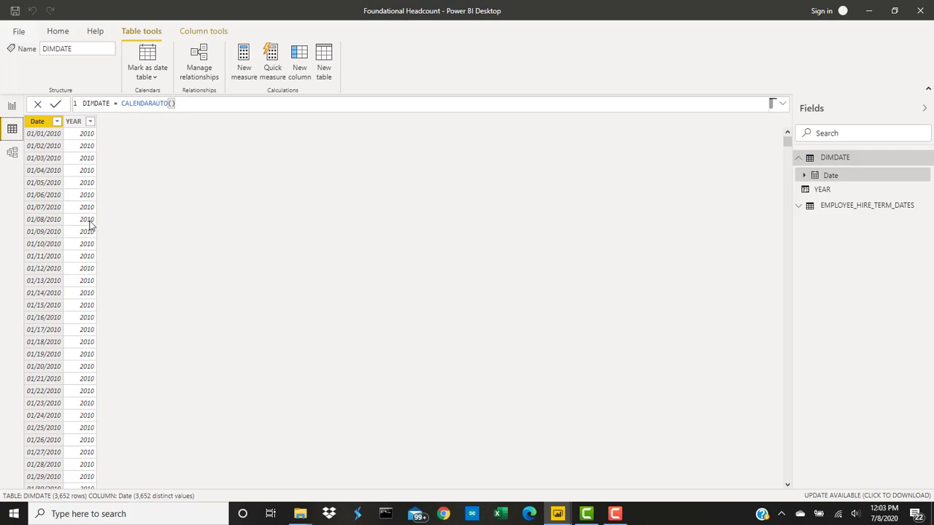
- Examine the YEAR column's rows and its list of distinct values, leaving the filter unapplied
scroll(190, 221, down, 8)
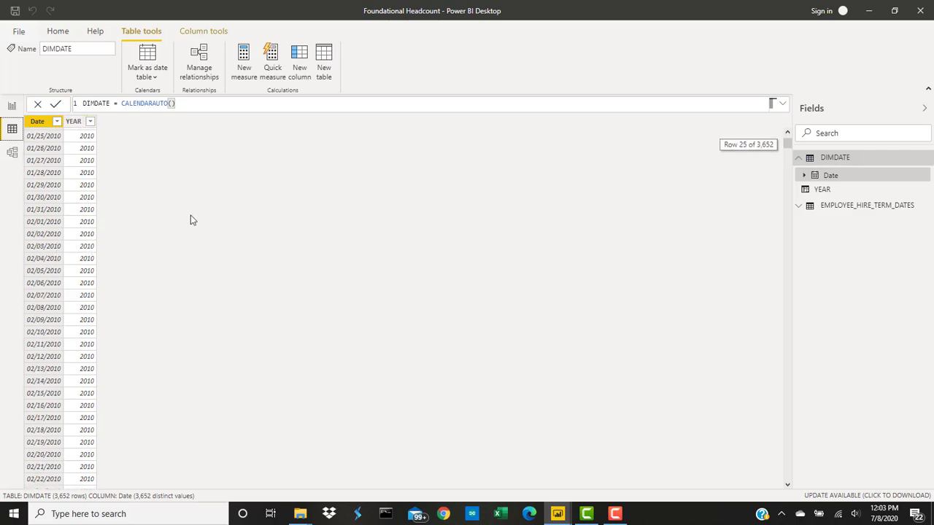
scroll(192, 220, down, 14)
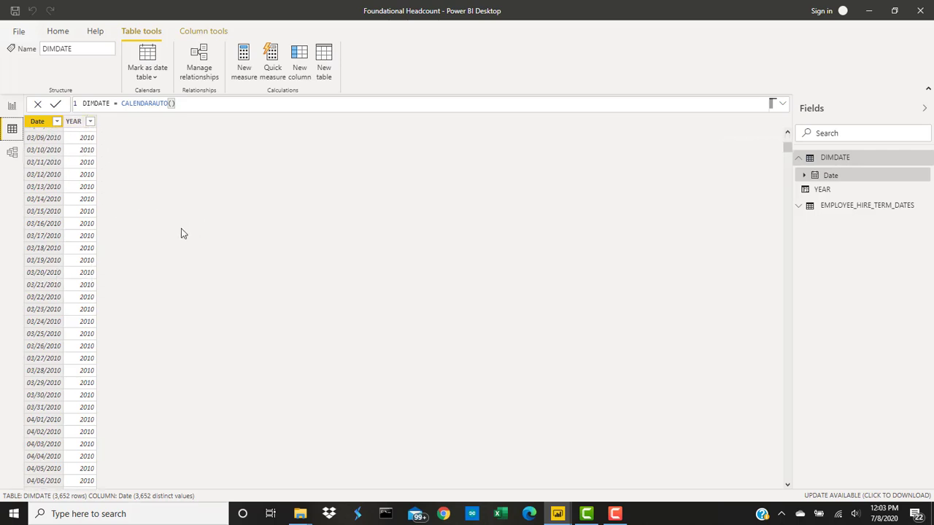
scroll(170, 324, down, 3)
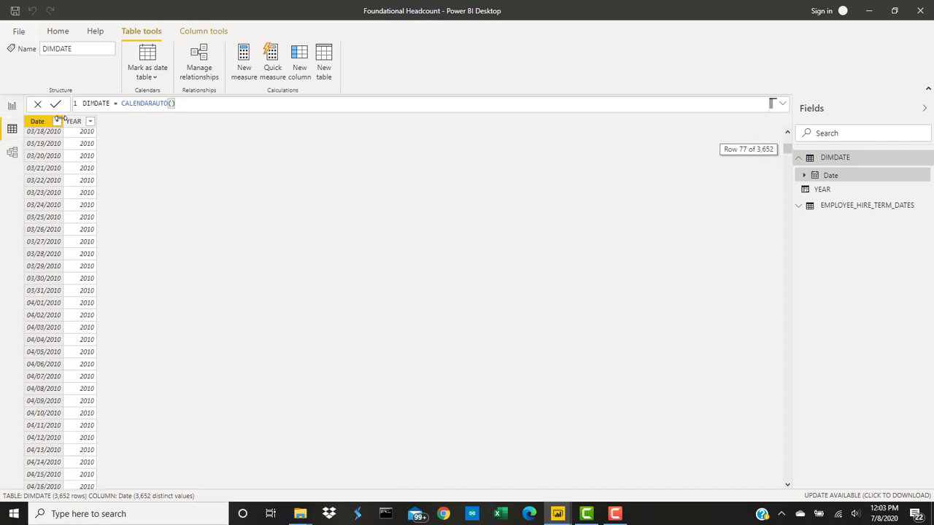
click(90, 121)
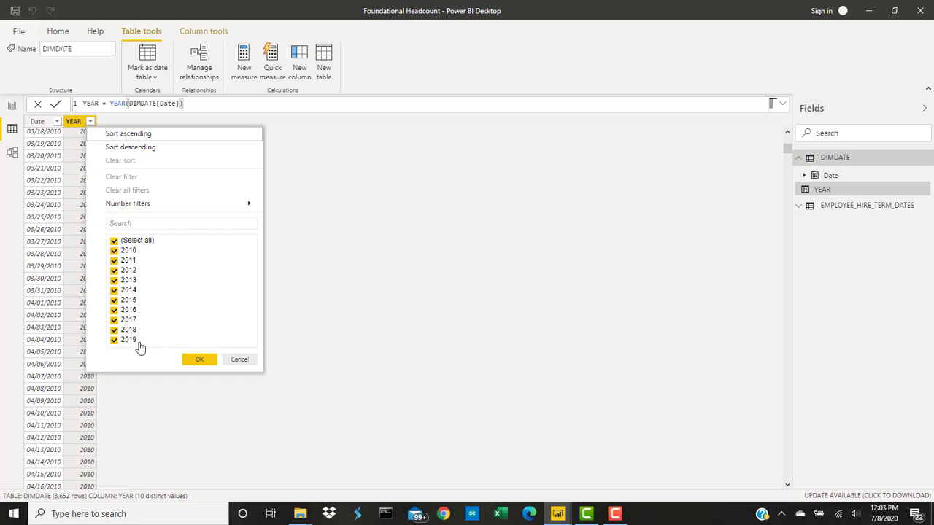
click(238, 360)
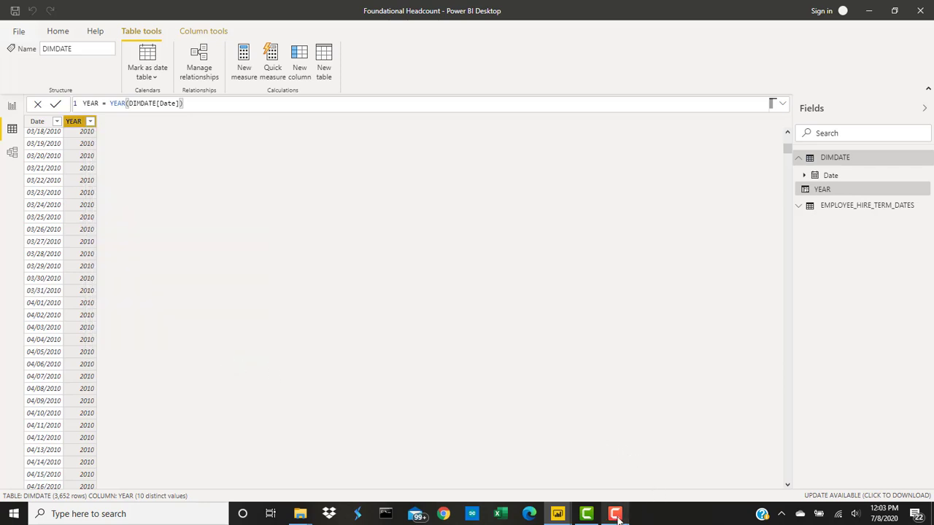
mouse_move(617, 516)
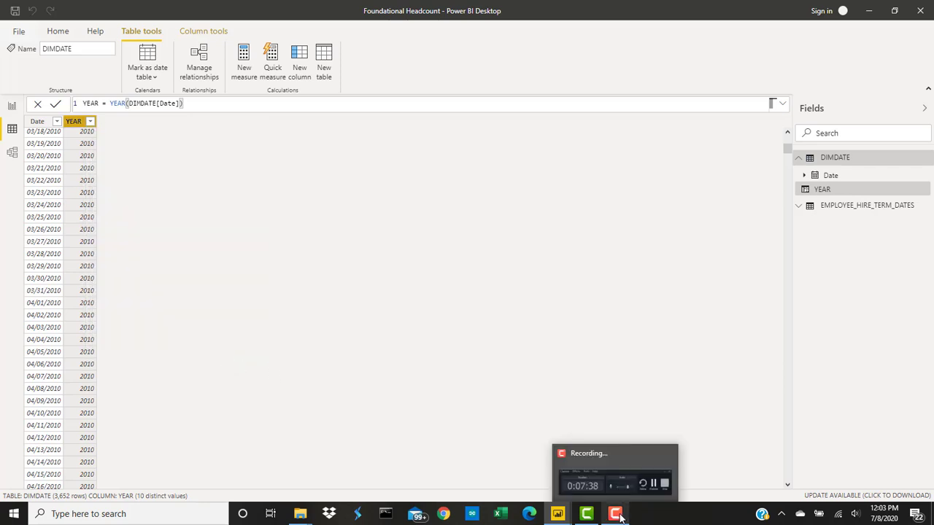
click(617, 515)
click(878, 460)
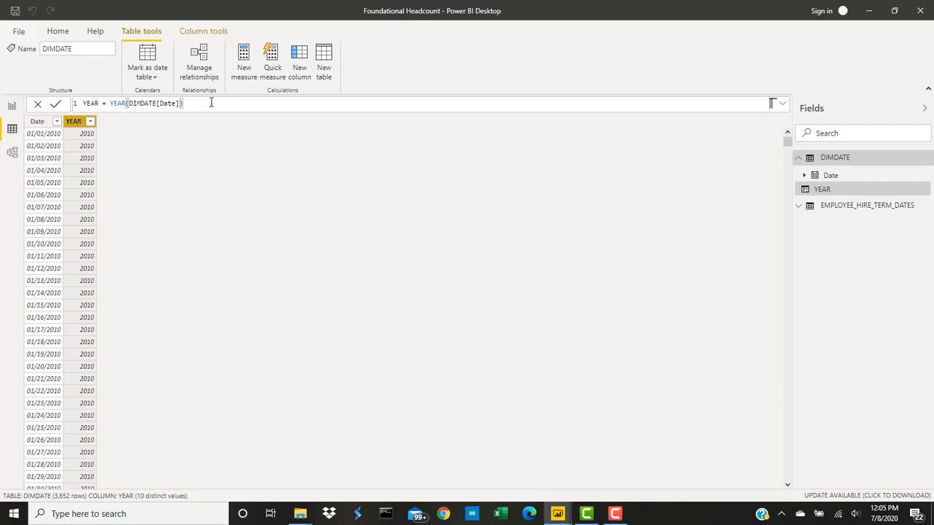
click(212, 102)
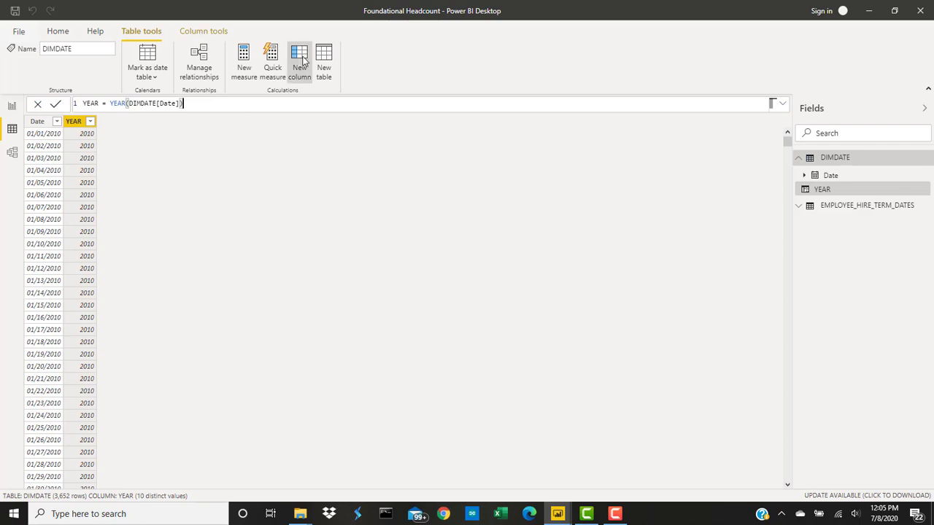
click(304, 61)
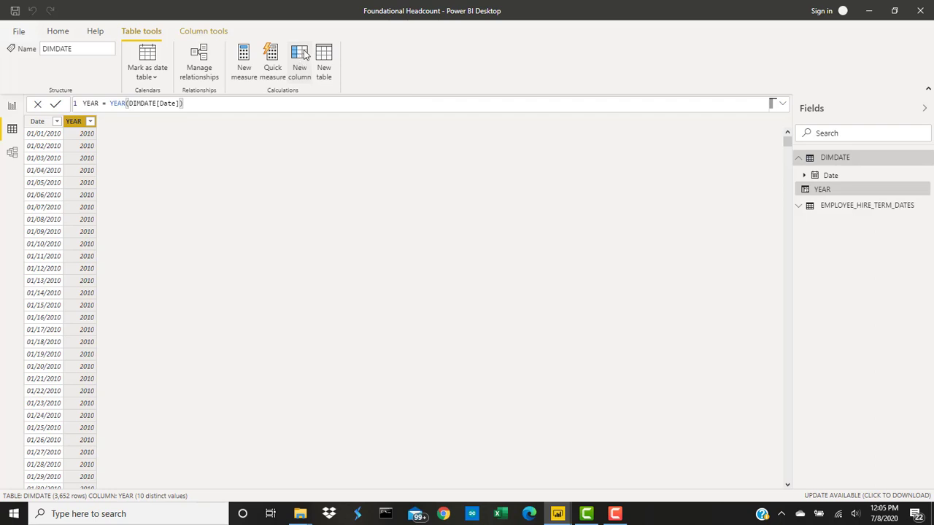
click(305, 55)
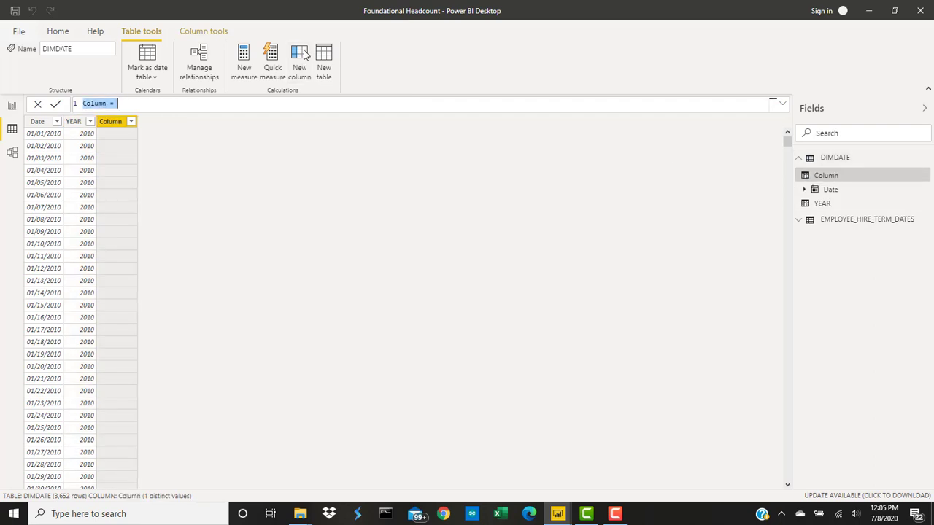
click(111, 104)
drag(111, 104, 67, 106)
key(Escape)
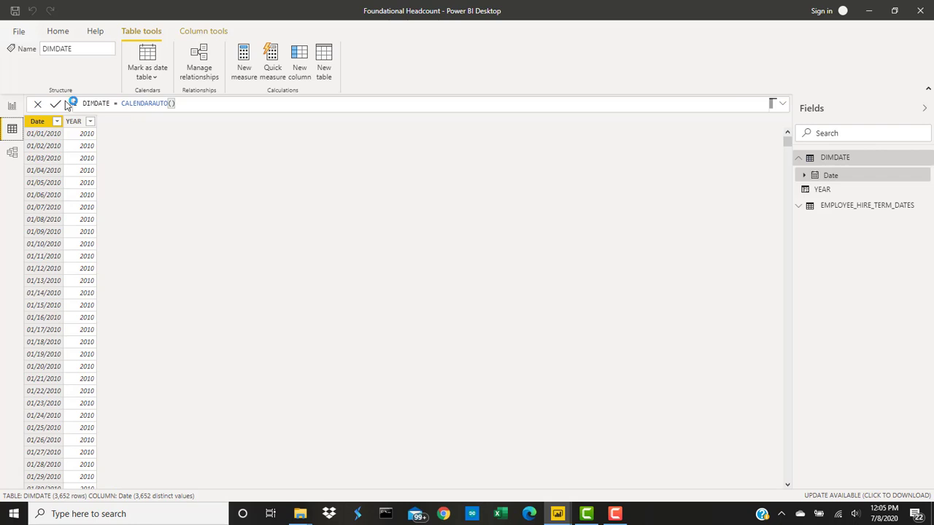
- Start a new calculated column in the DIMDATE table and name it MONTH NAME
click(75, 122)
click(298, 59)
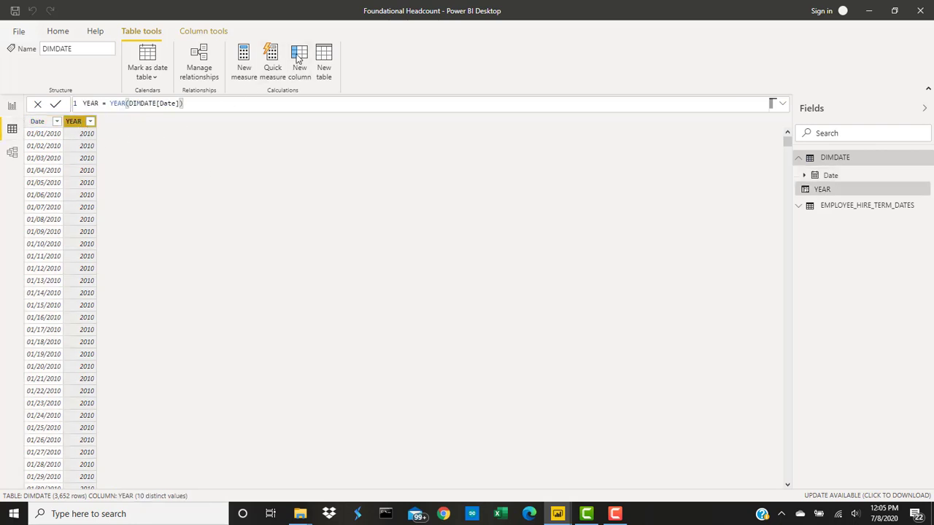
drag(107, 104, 79, 103)
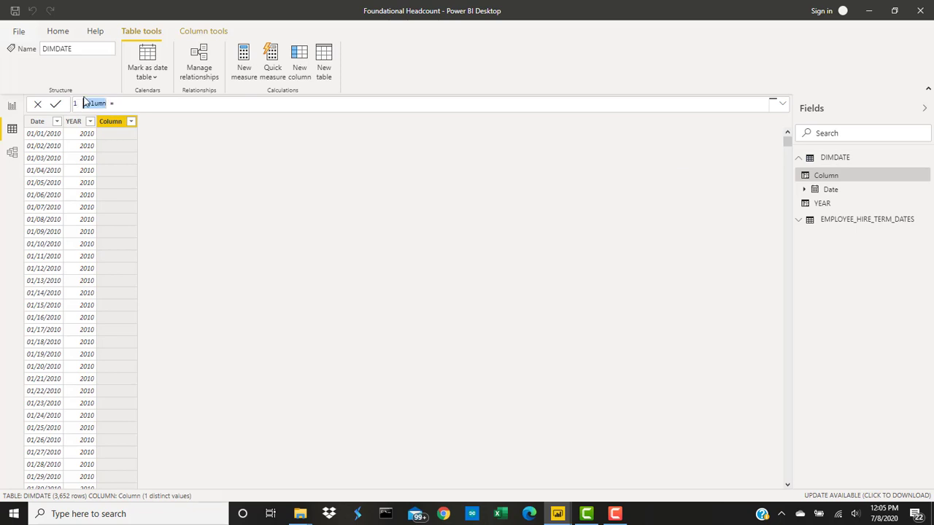
key(BackSpace)
text(MONTH nMA)
key(BackSpace)
key(BackSpace)
key(BackSpace)
text(NAME)
key(End)
click(613, 514)
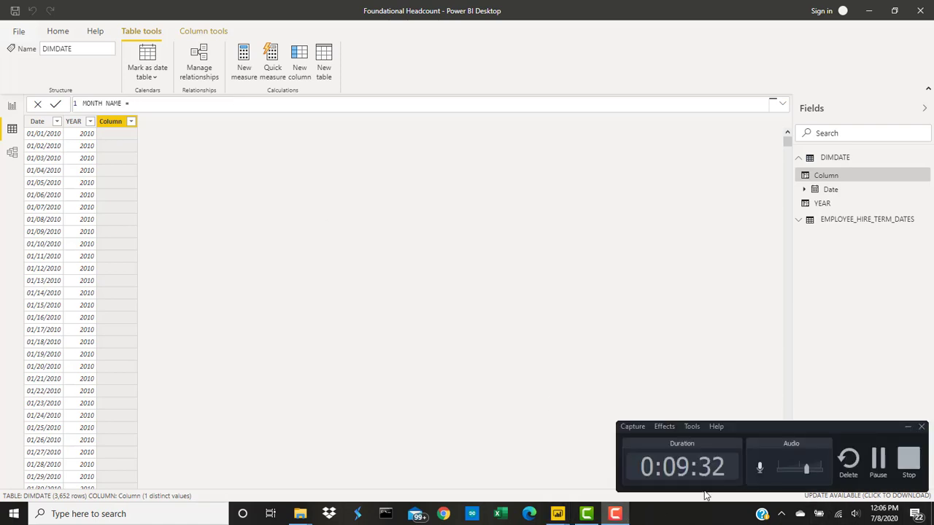
click(878, 460)
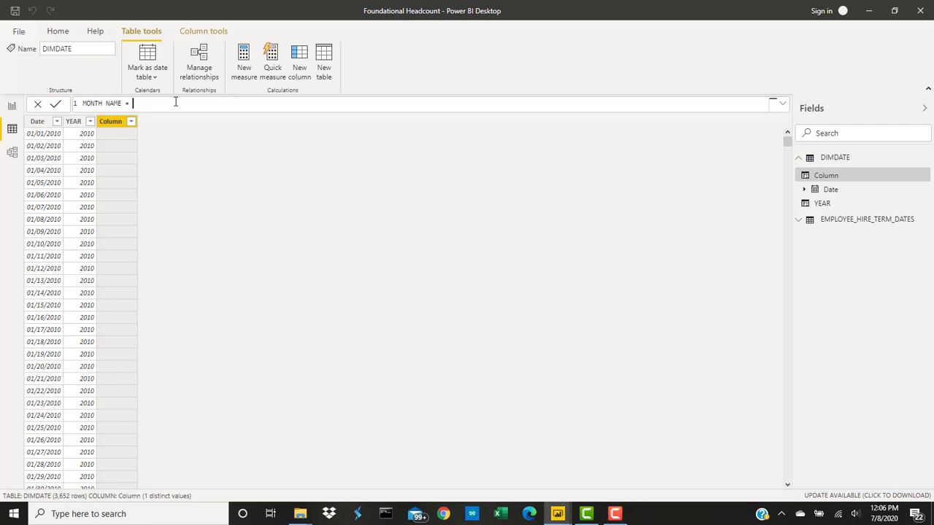
- Define the column's formula as MONTH NAME = DIMDATE[Date].[Month], with no extra closing parenthesis, and commit it
text(DIM)
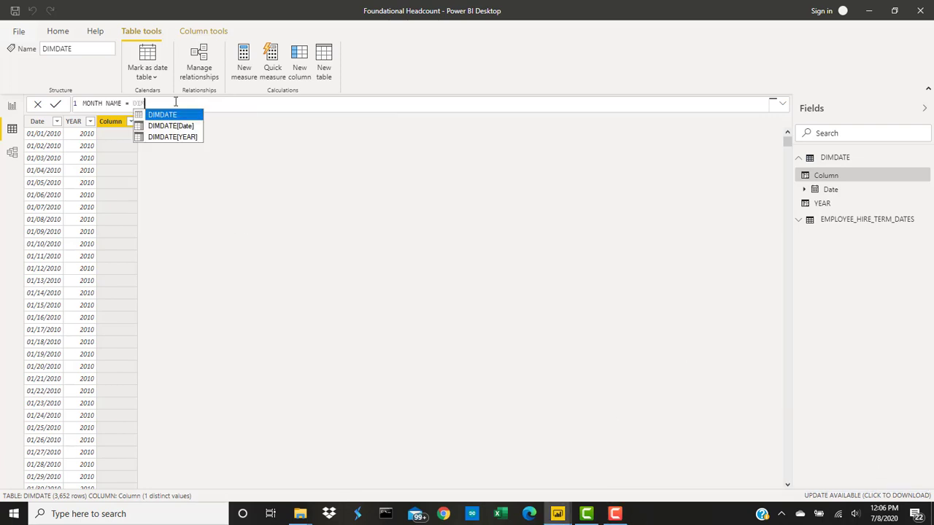
click(172, 125)
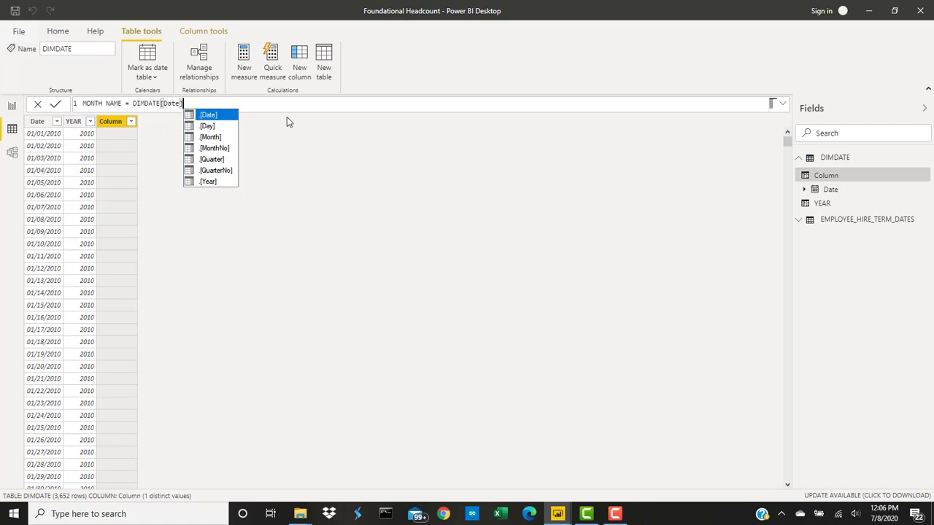
click(213, 137)
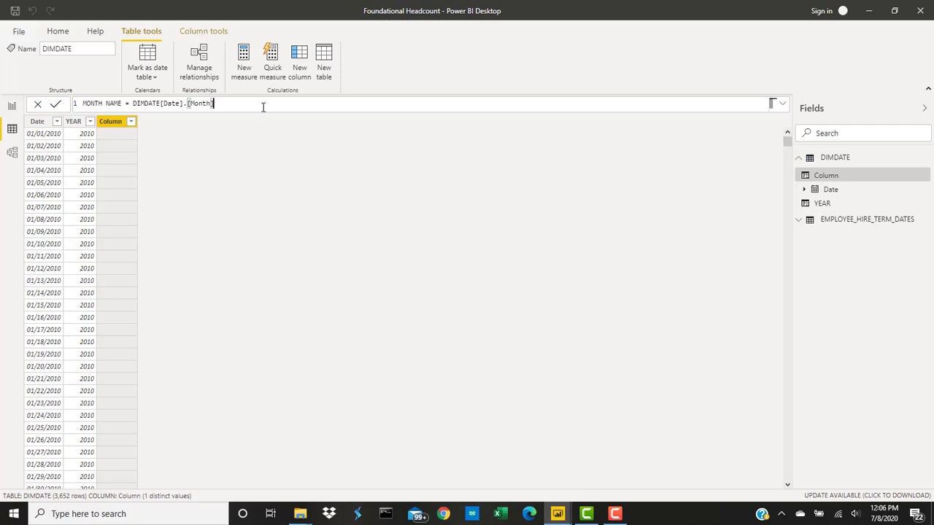
key(Return)
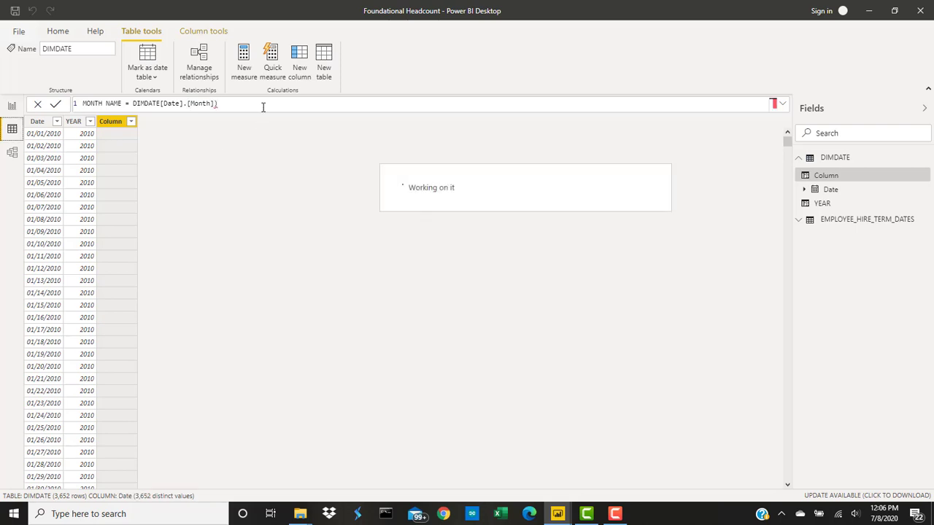
click(138, 121)
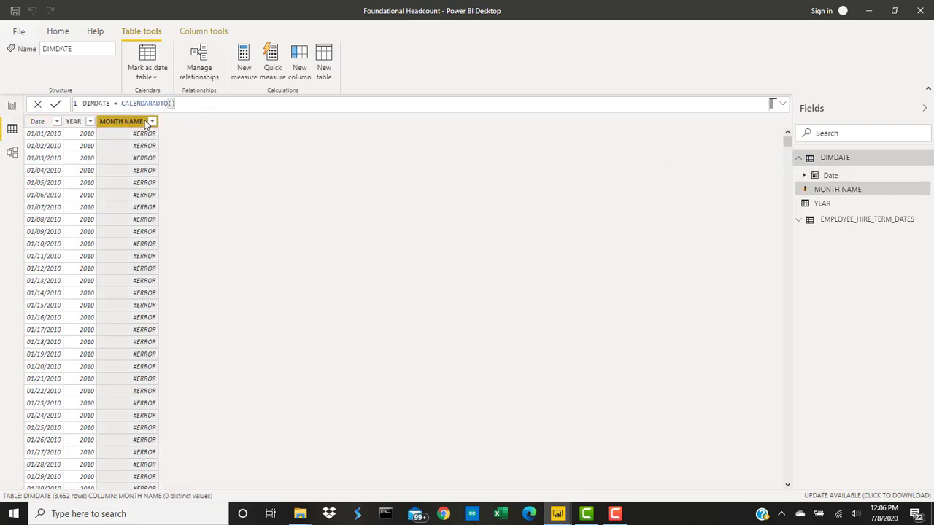
click(234, 106)
key(BackSpace)
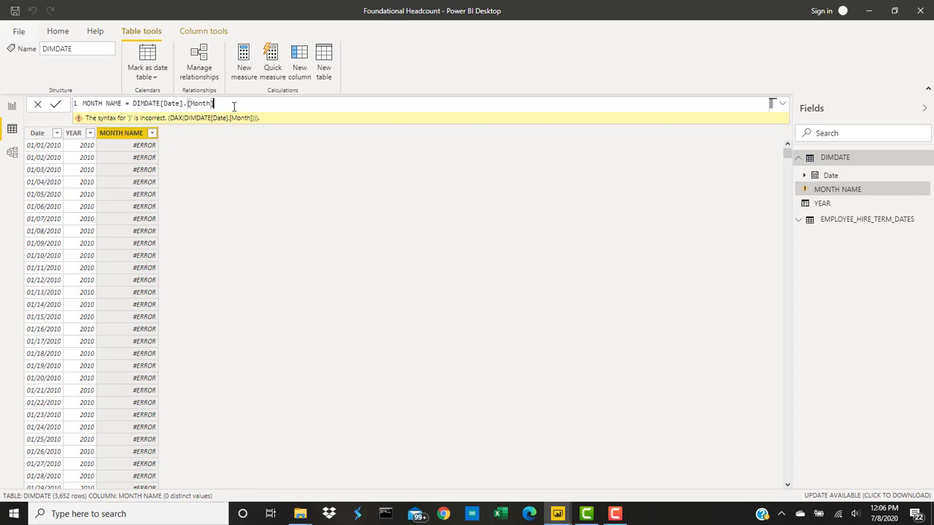
key(Return)
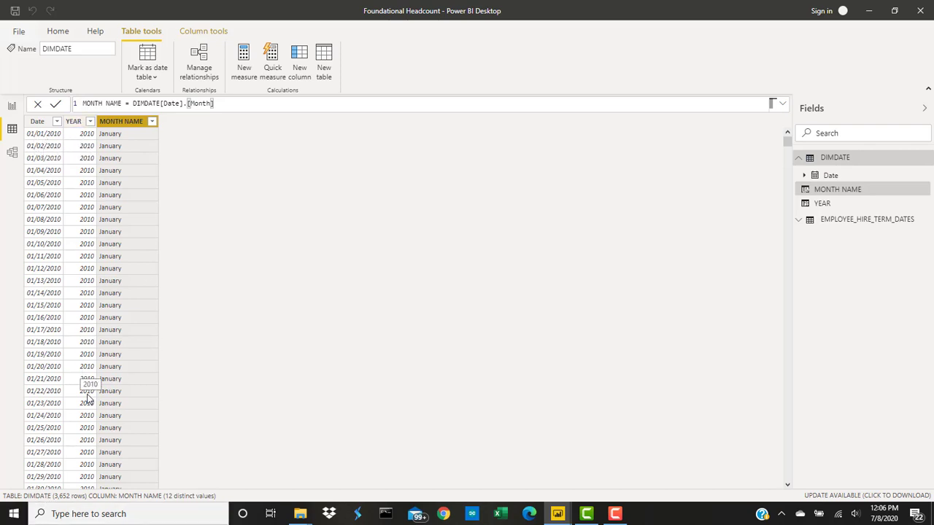
click(850, 187)
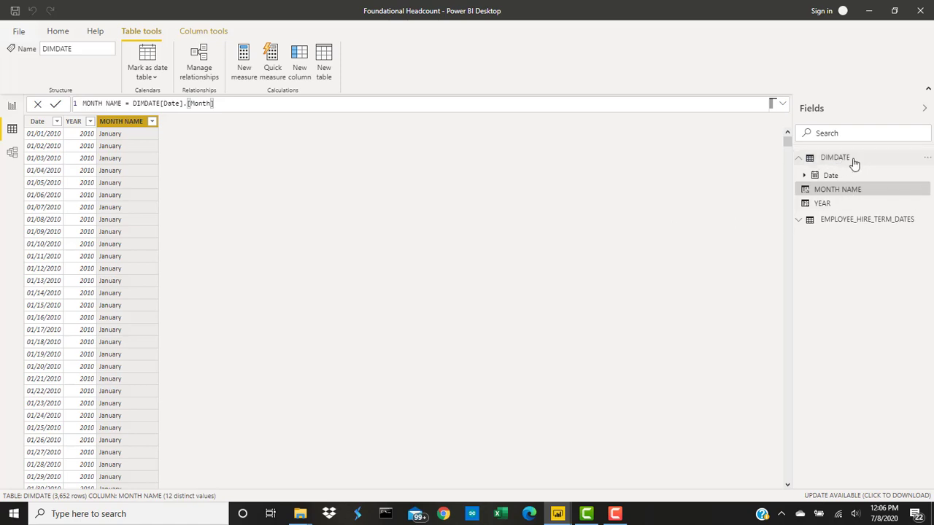
click(851, 160)
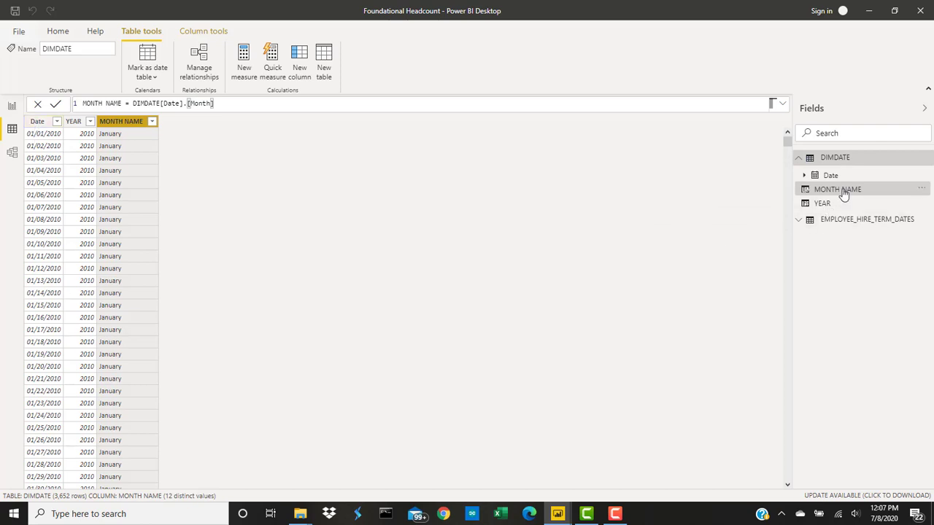
click(844, 192)
click(233, 107)
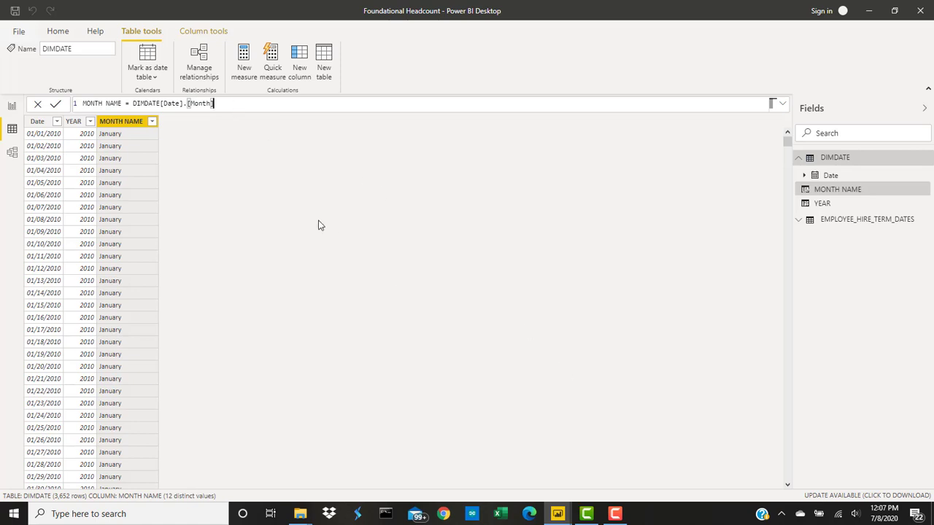
- Add a calculated column to the DIMDATE table with the formula MONTH NUMBER = DIMDATE[Date].[MonthNo]
click(299, 58)
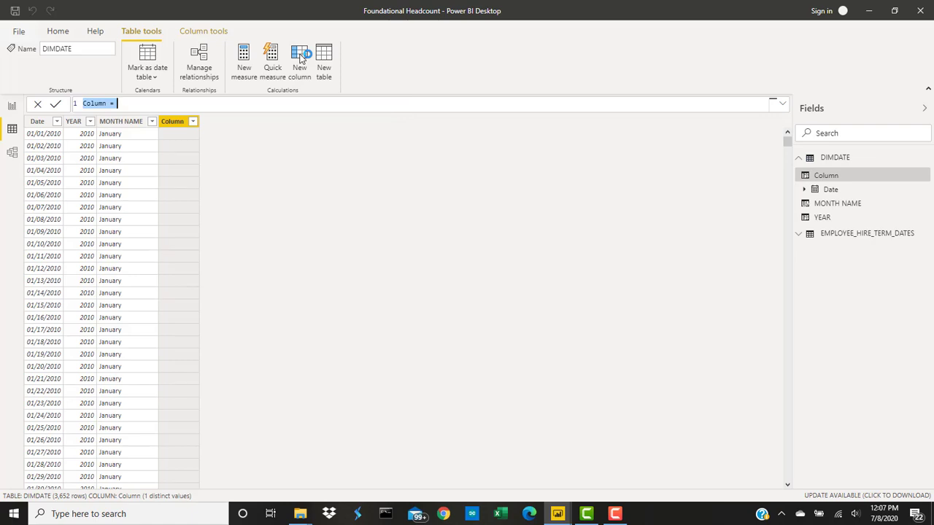
text(MONTH NUMBER = )
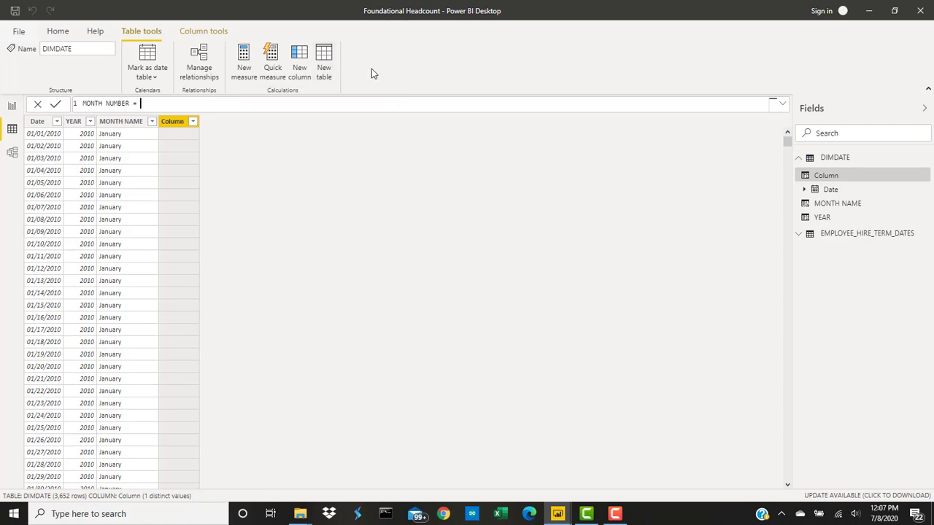
text(DIM)
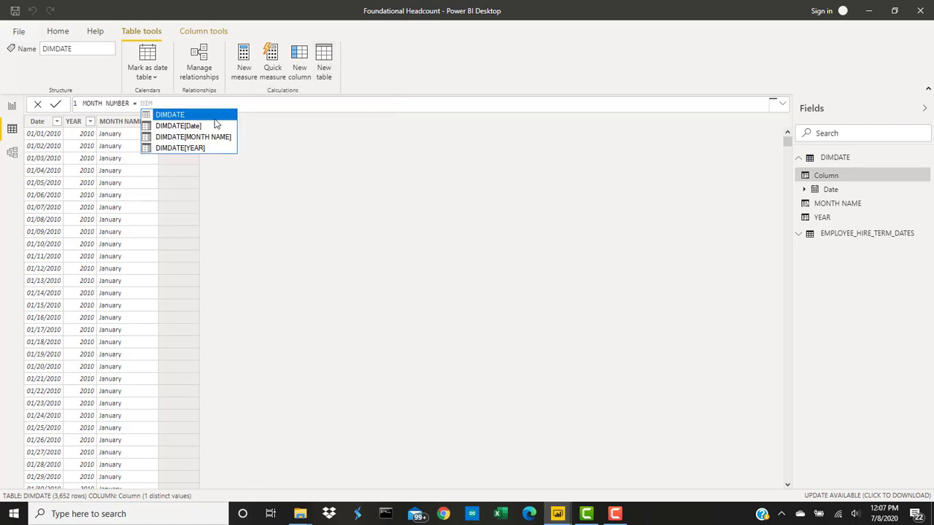
click(197, 127)
text(.)
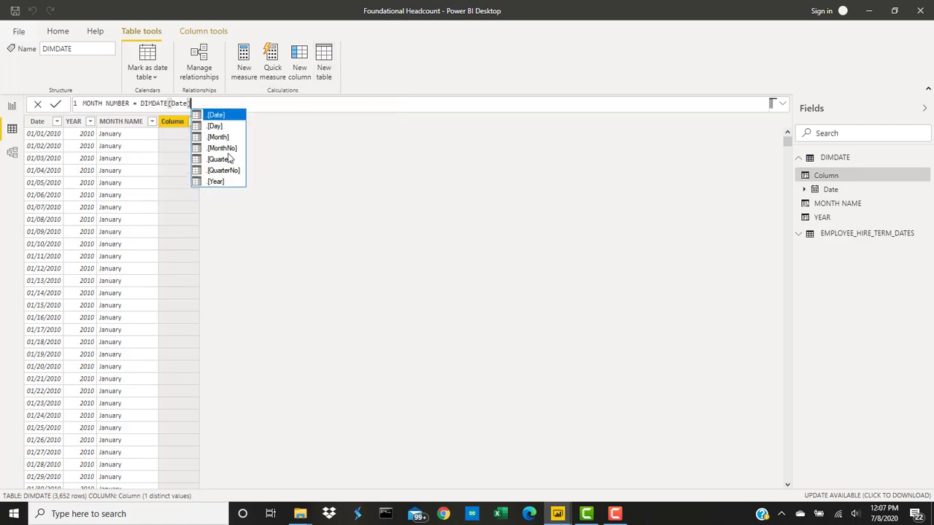
click(226, 156)
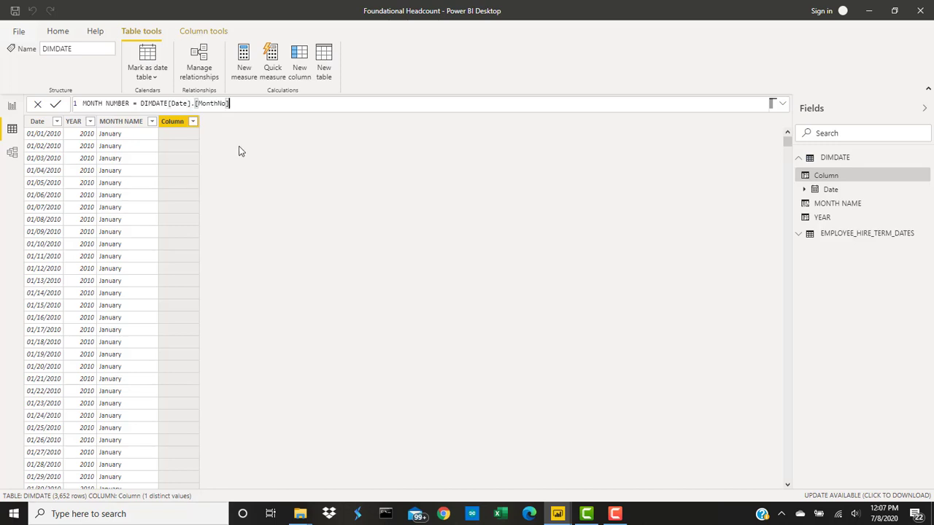
text())
key(BackSpace)
key(Return)
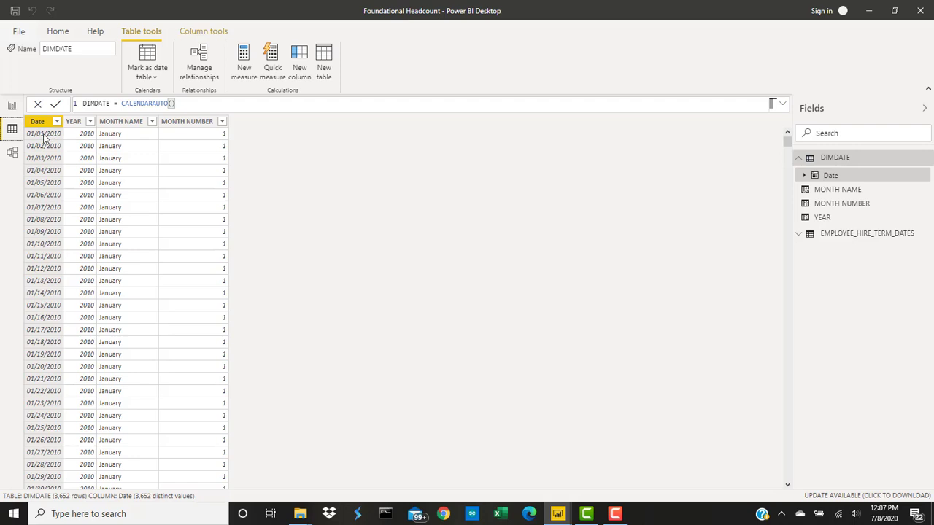
- Review the MONTH NUMBER column's list of distinct values, keeping all of them selected
click(222, 122)
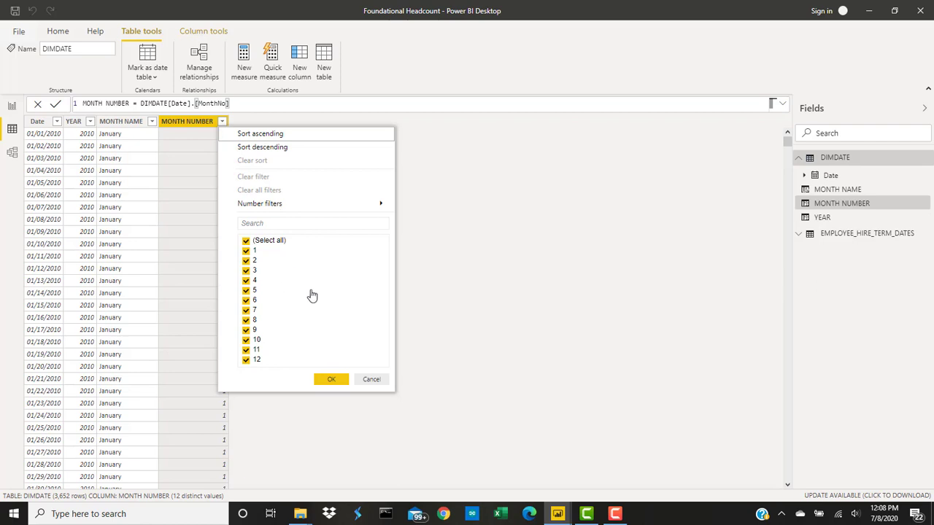
click(337, 384)
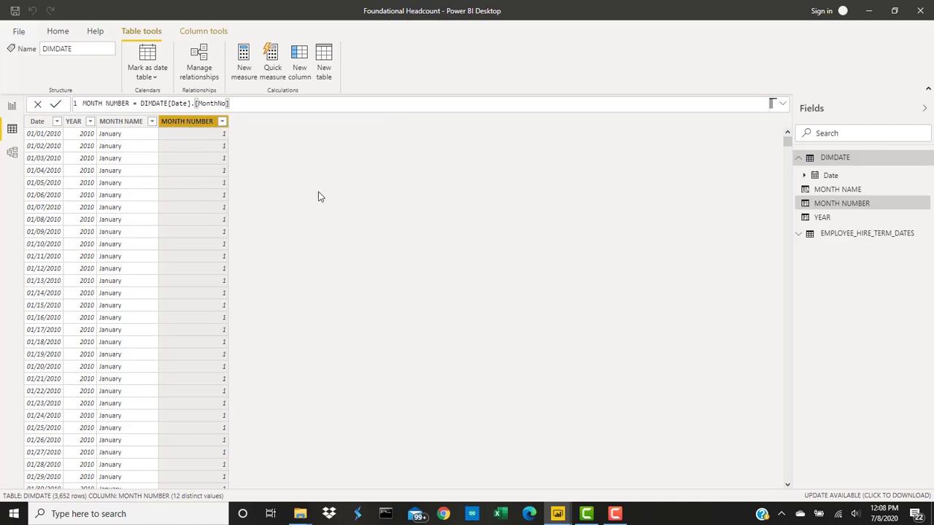
click(299, 106)
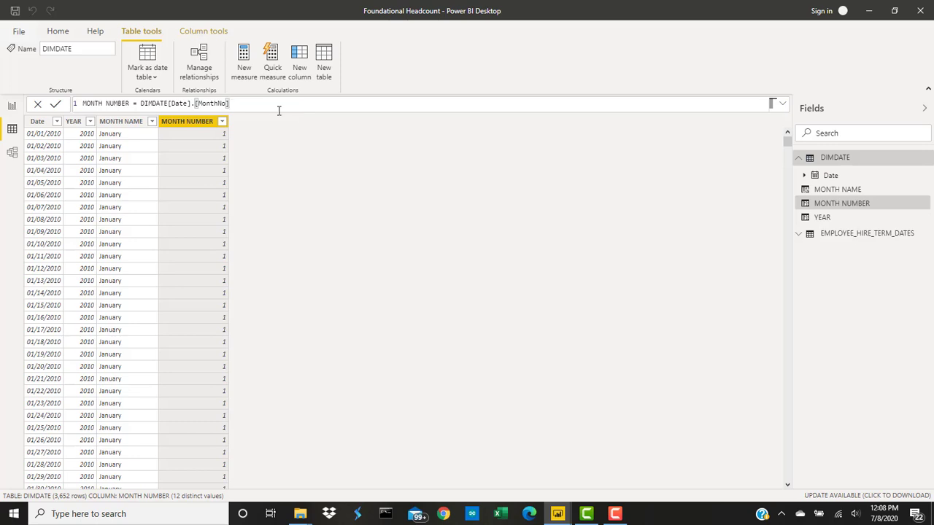
- Set the MONTH NAME column to be sorted by the MONTH NUMBER column
click(130, 123)
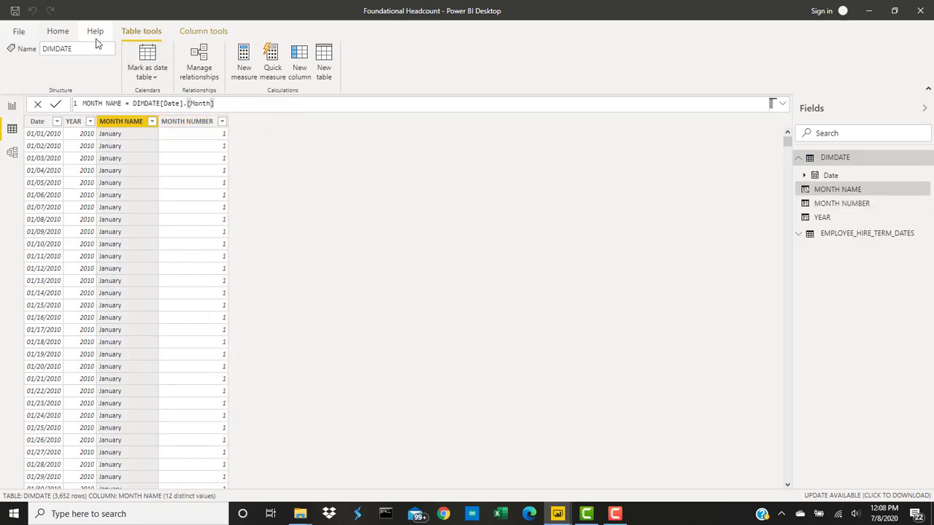
click(66, 35)
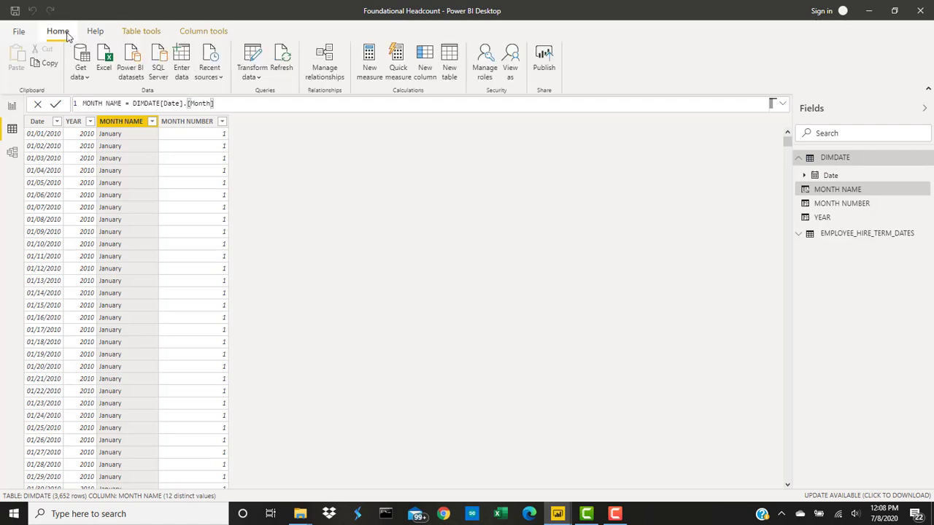
click(94, 32)
click(203, 37)
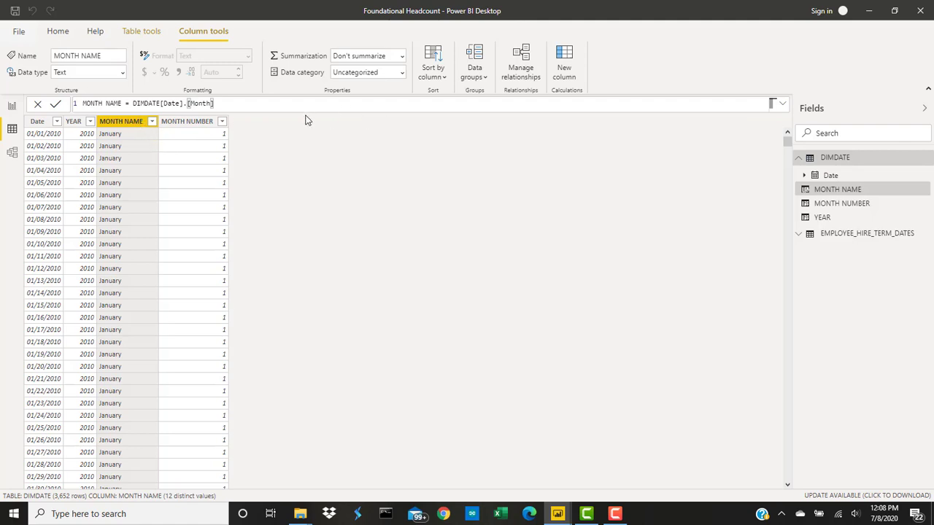
click(443, 76)
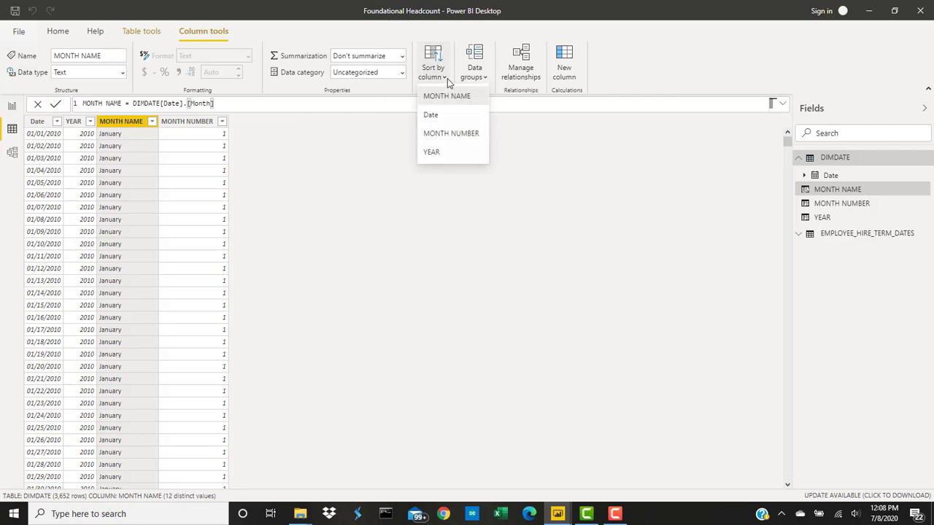
click(456, 136)
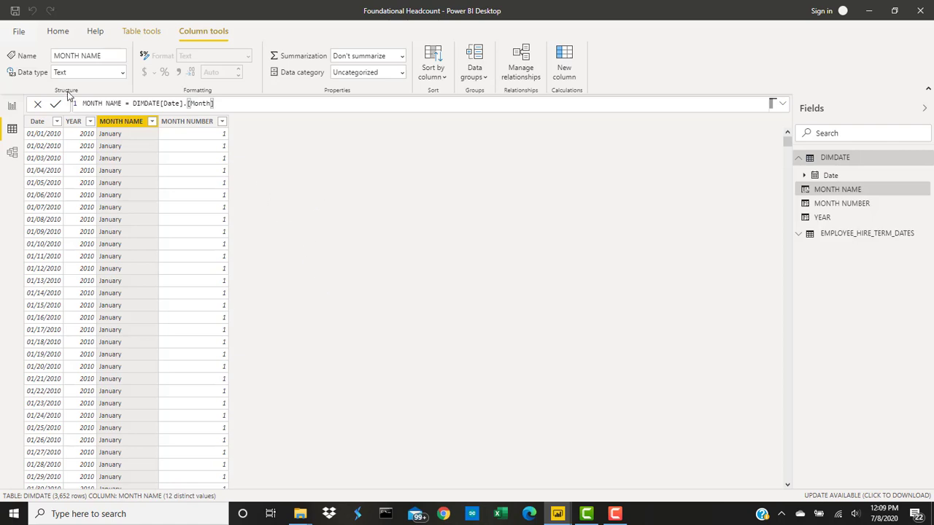
click(619, 516)
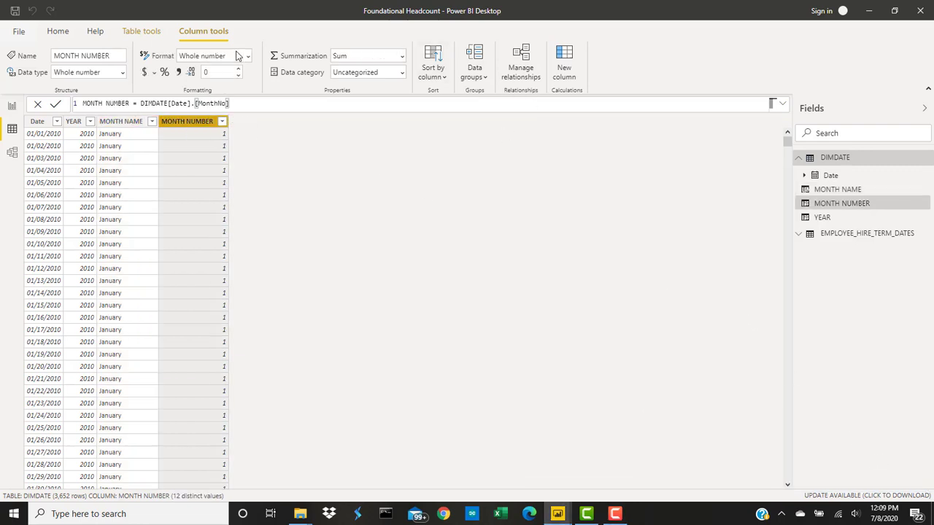
- Add a calculated column to the DIMDATE table with the formula QUARTER = DIMDATE[Date].[QuarterNo]
click(149, 35)
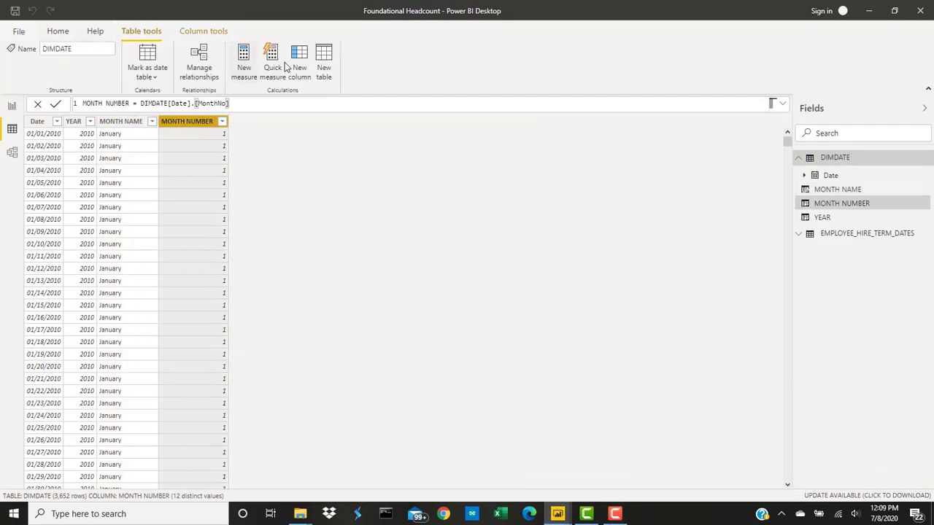
click(303, 61)
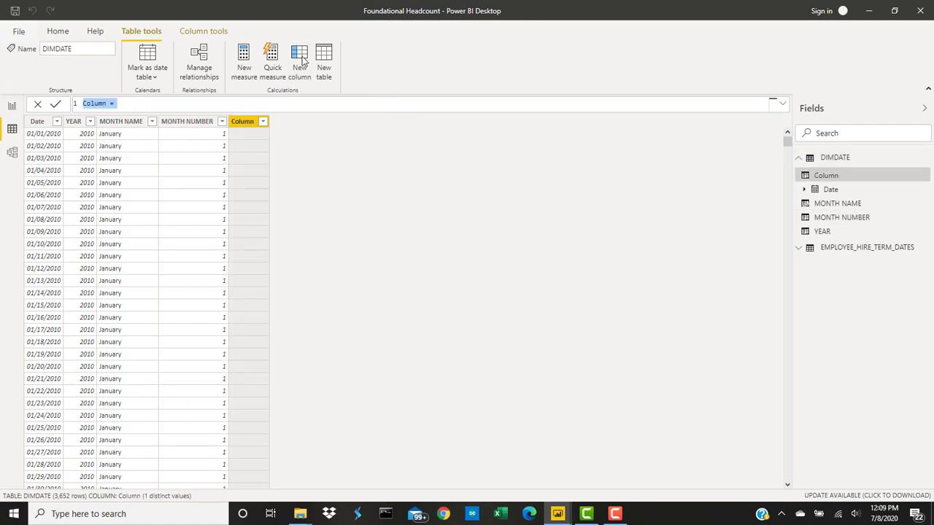
text(QUARTER =)
text(DIM)
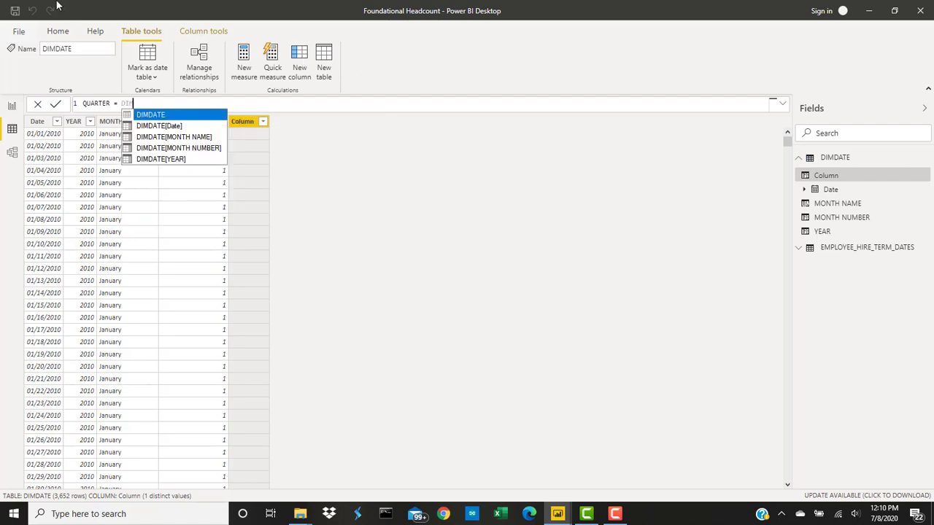
click(168, 127)
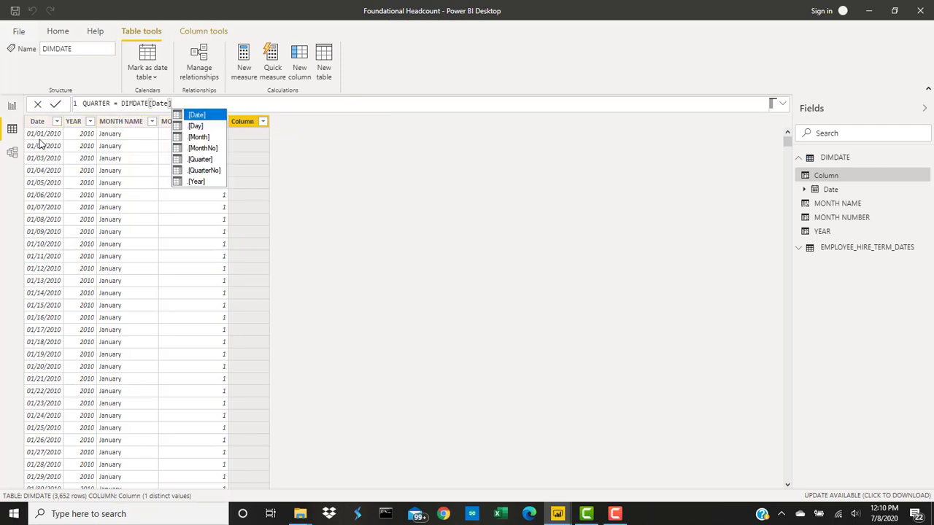
click(205, 171)
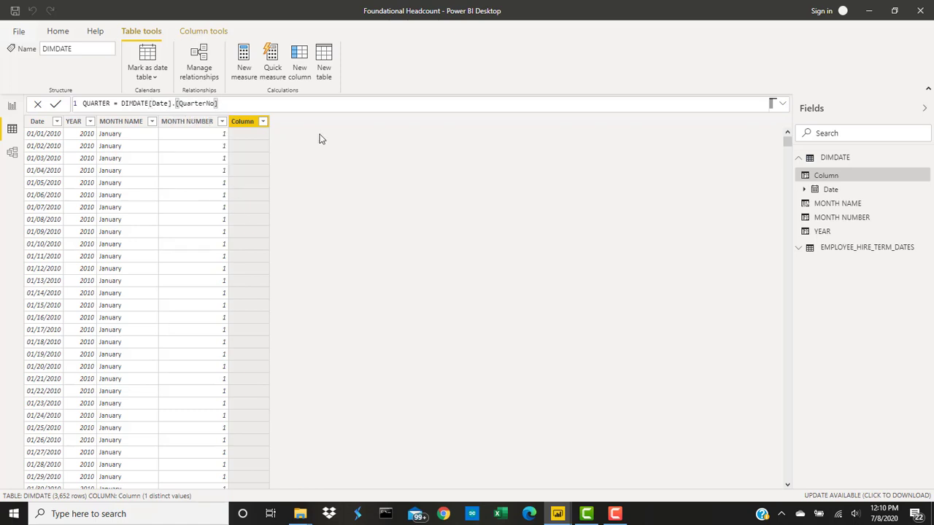
key(Return)
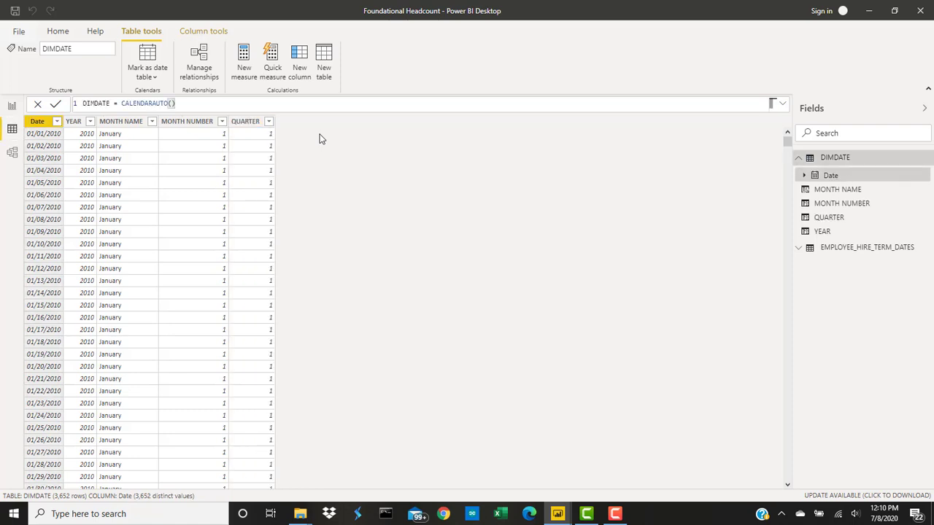
- Review the QUARTER column's list of distinct values, keeping all of them selected
click(268, 121)
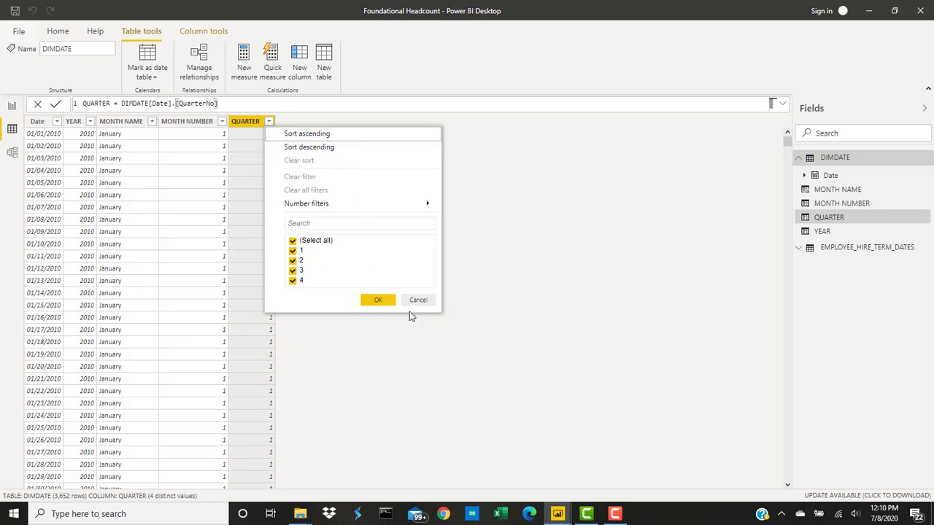
click(384, 301)
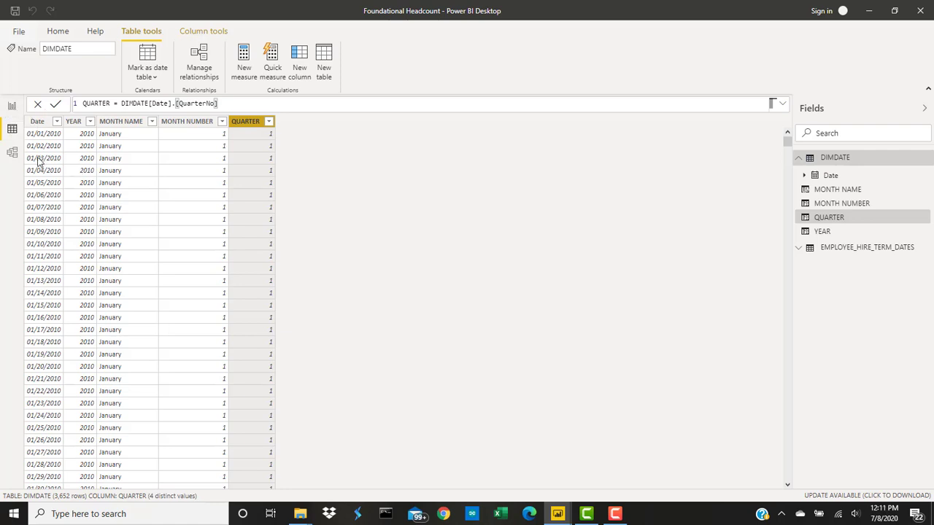
- Return to the report canvas and save the Foundational Headcount file
click(12, 108)
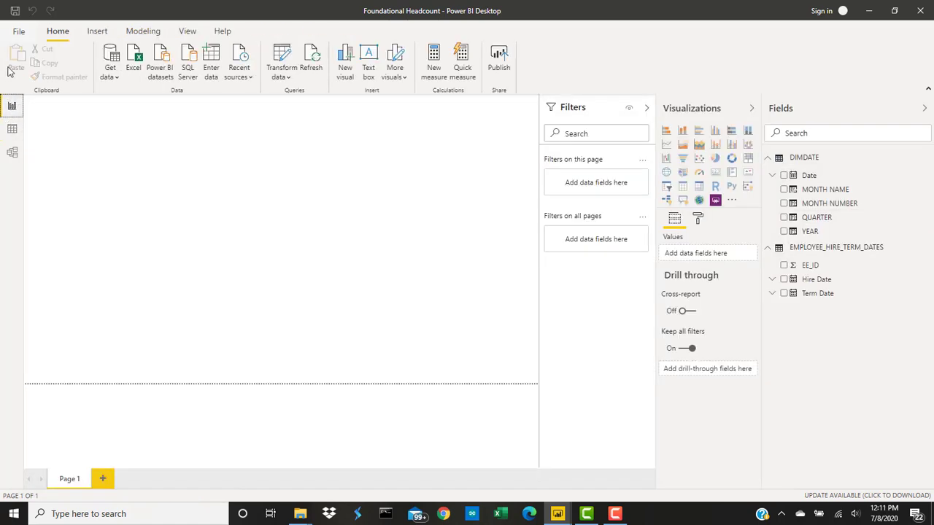
click(15, 11)
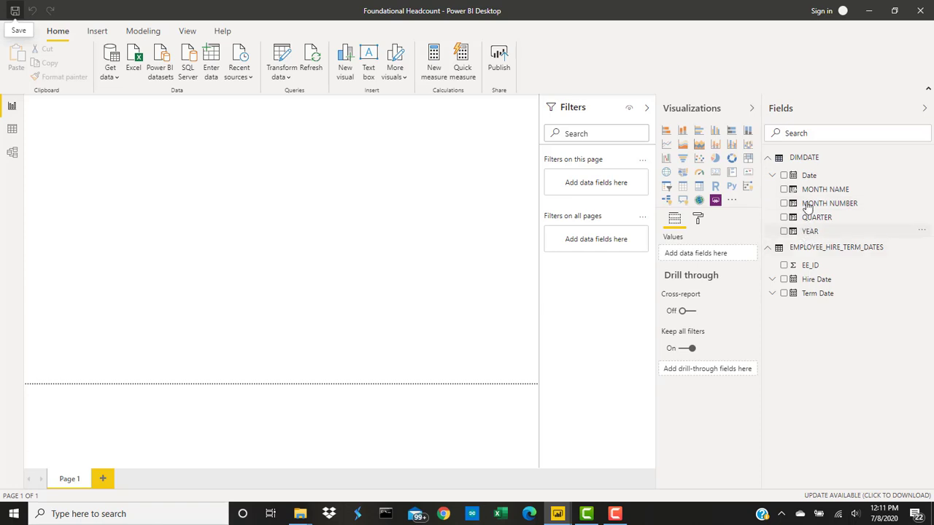
- Collapse the field lists of the DIMDATE and EMPLOYEE_HIRE_TERM_DATES tables so only the table names are listed
click(771, 160)
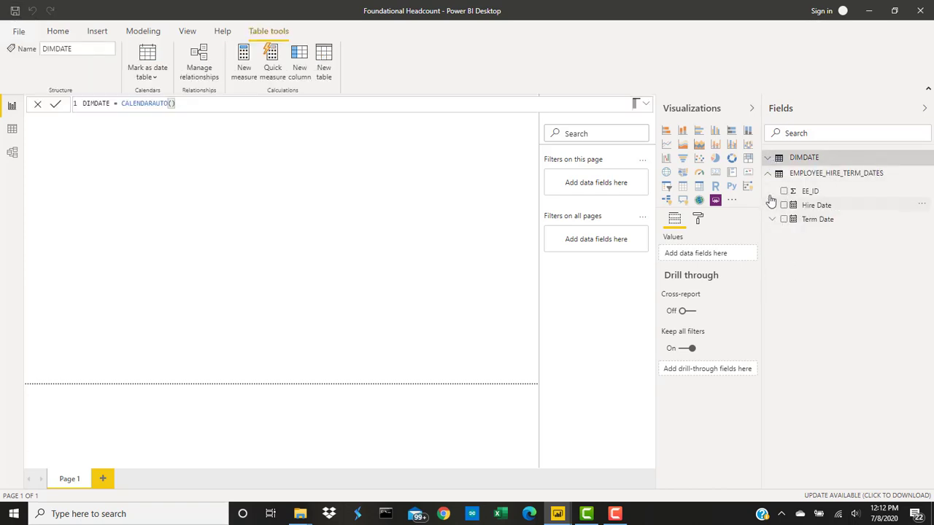
click(769, 175)
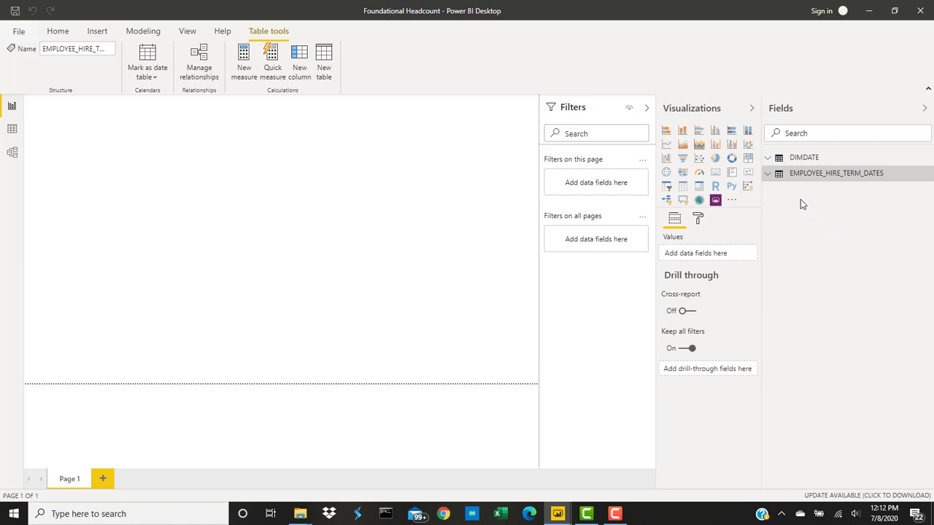
click(796, 158)
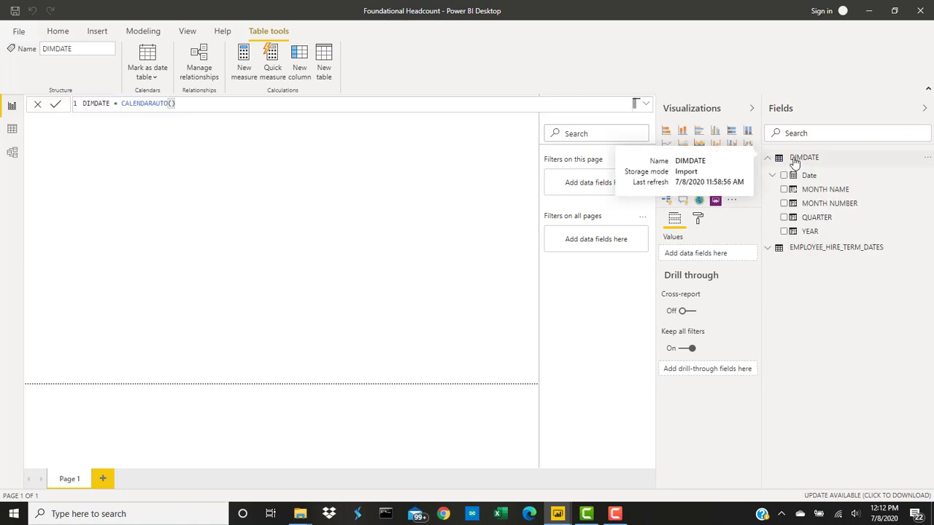
click(769, 159)
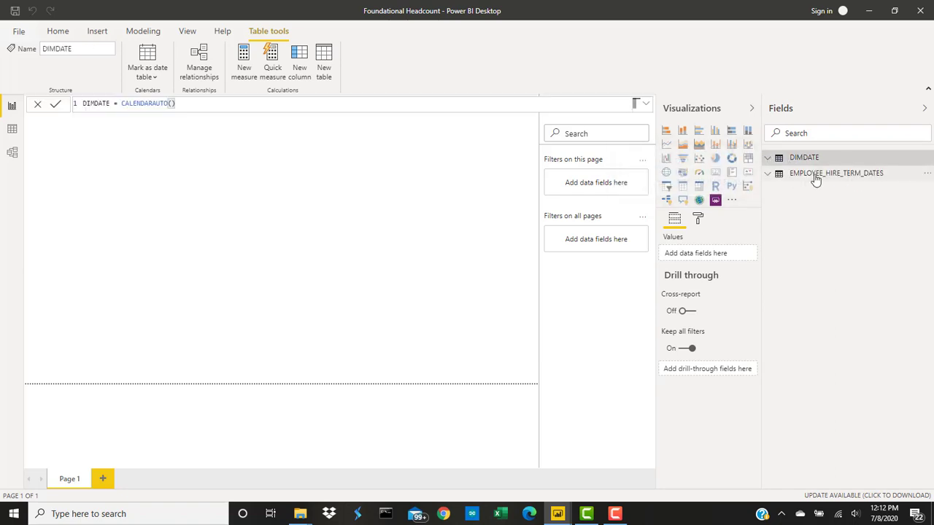